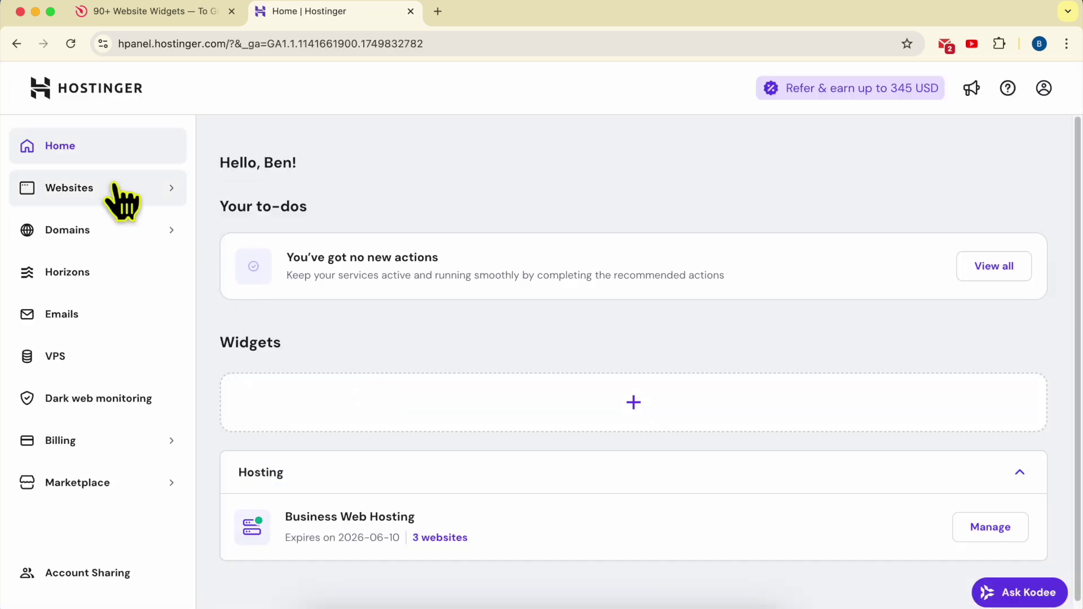
Open the benstutorial.com website from the websites list for editing in the website builder.
left_click(116, 191)
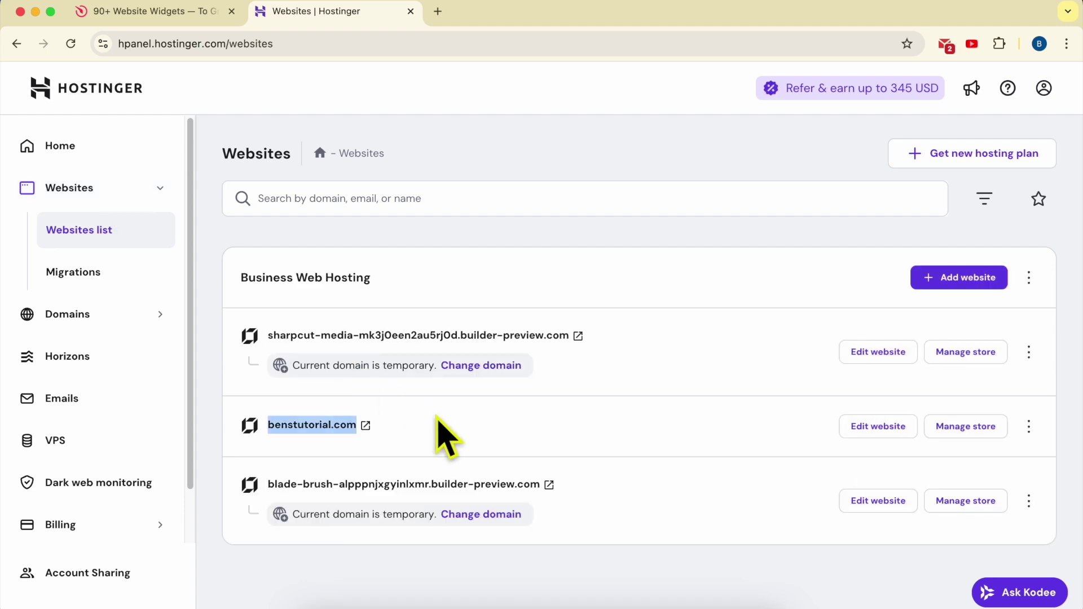
left_click(881, 434)
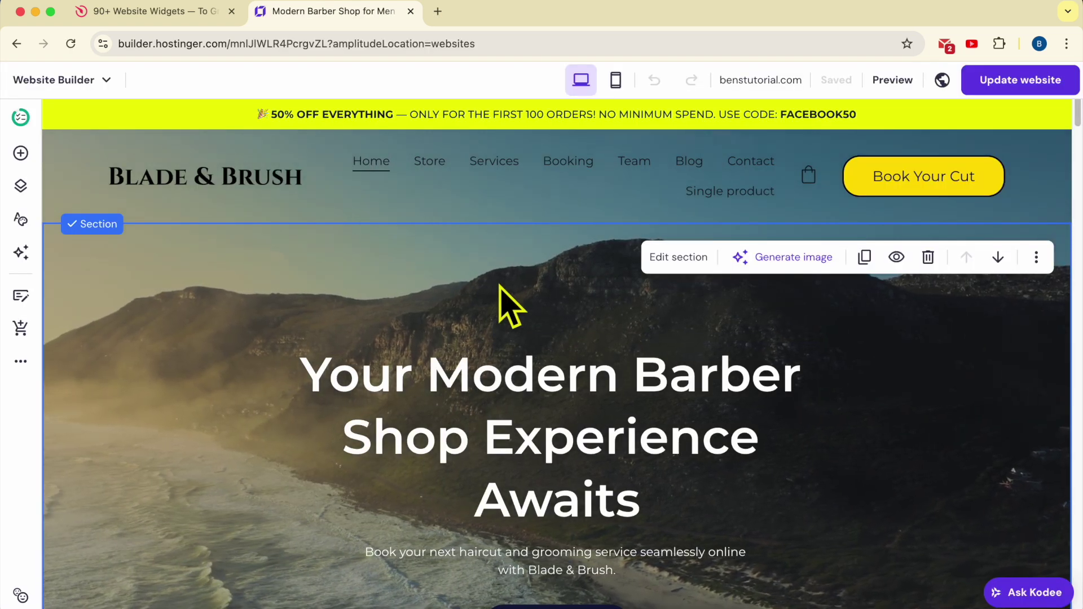
Add a blank section directly above the Grooming Services section of the home page.
scroll(511, 308, "down", 12)
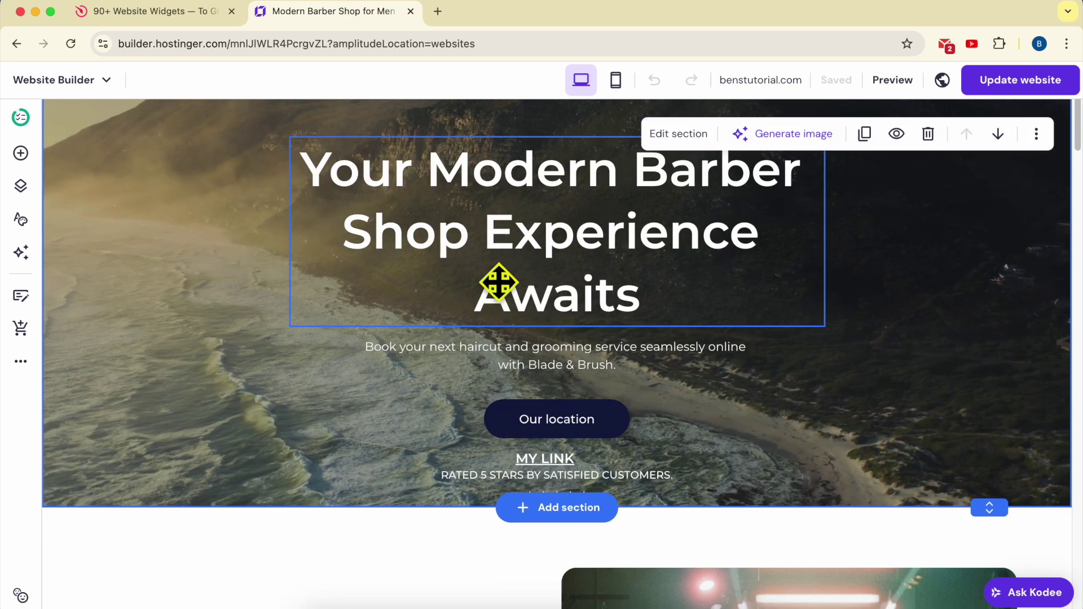
scroll(511, 307, "down", 15)
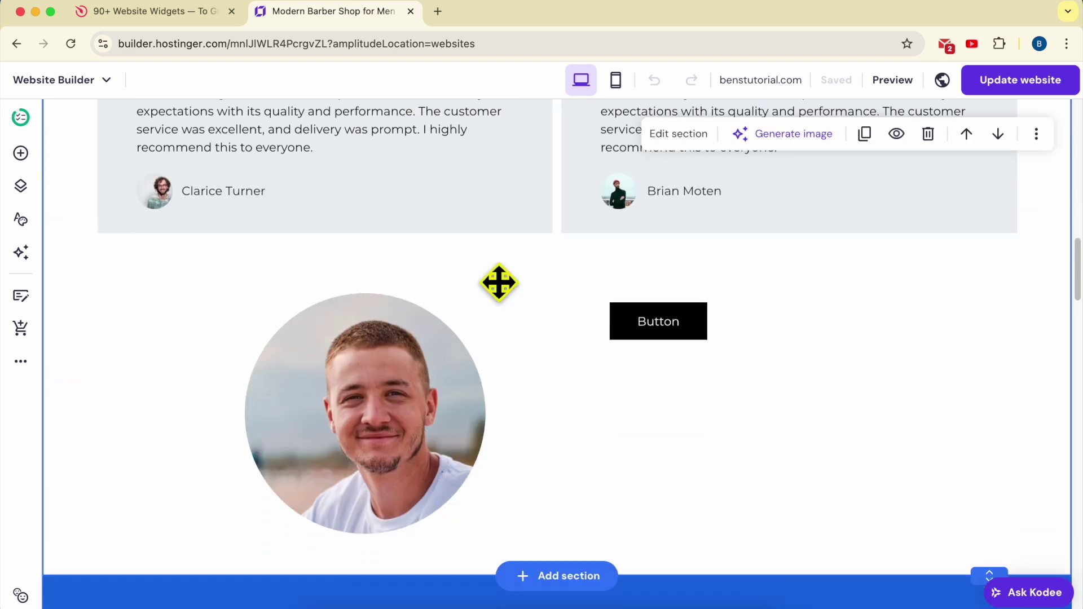
scroll(503, 305, "down", 6)
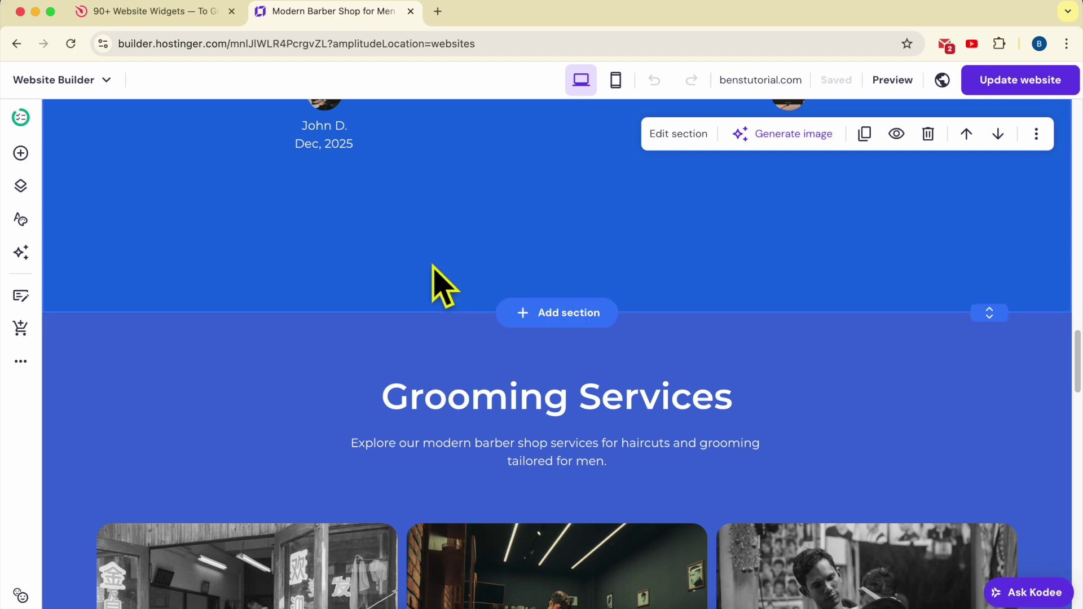
left_click(587, 316)
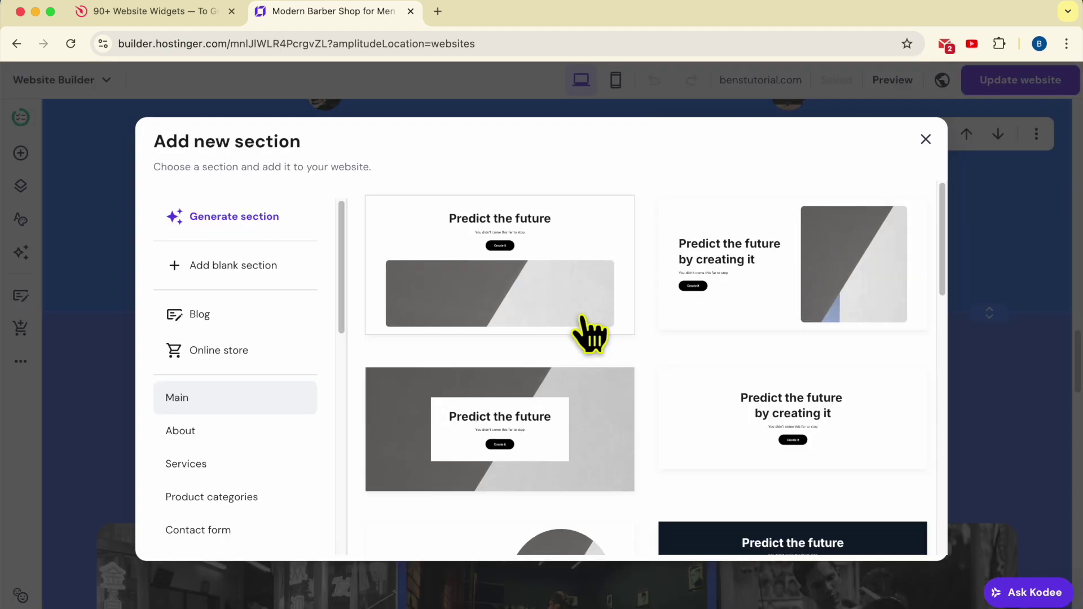
left_click(285, 276)
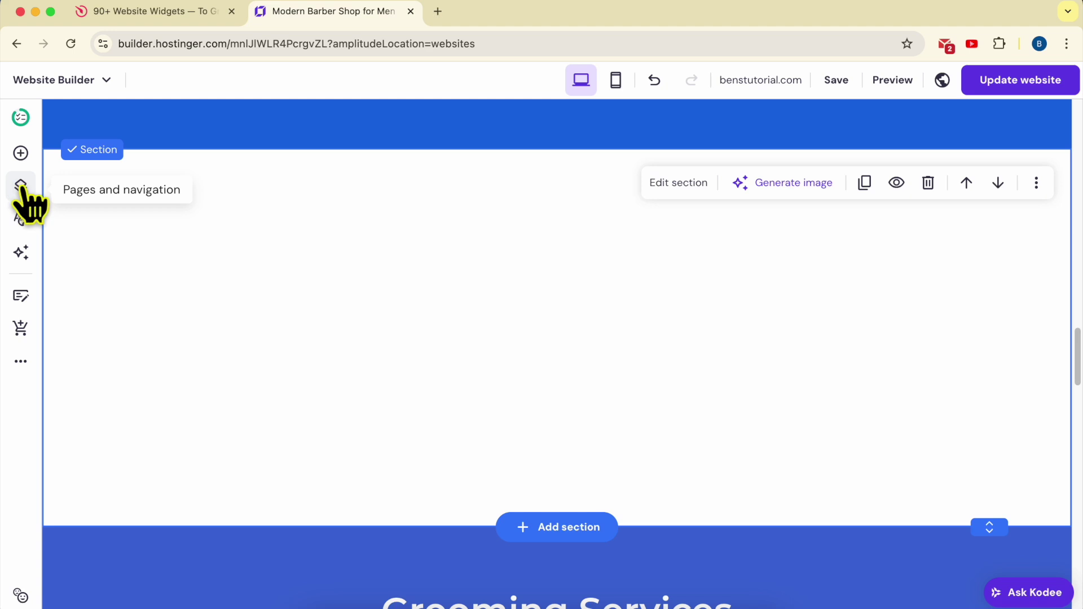
Place an Embed code element in the new blank section.
left_click(21, 155)
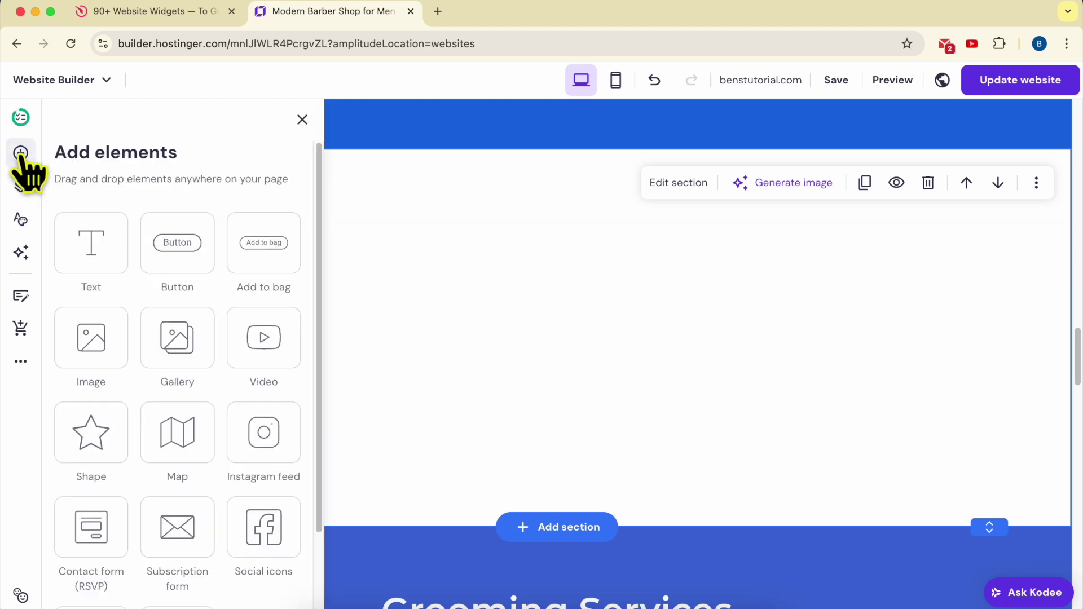
scroll(127, 434, "down", 1)
scroll(126, 433, "down", 3)
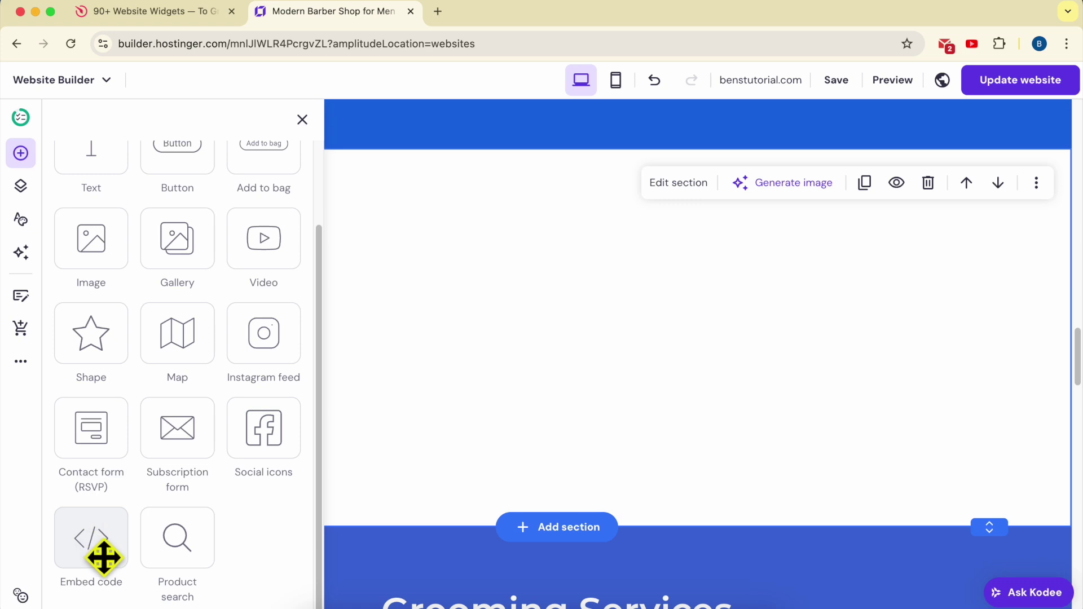
left_click_drag(97, 541, 501, 266)
scroll(508, 327, "up", 4)
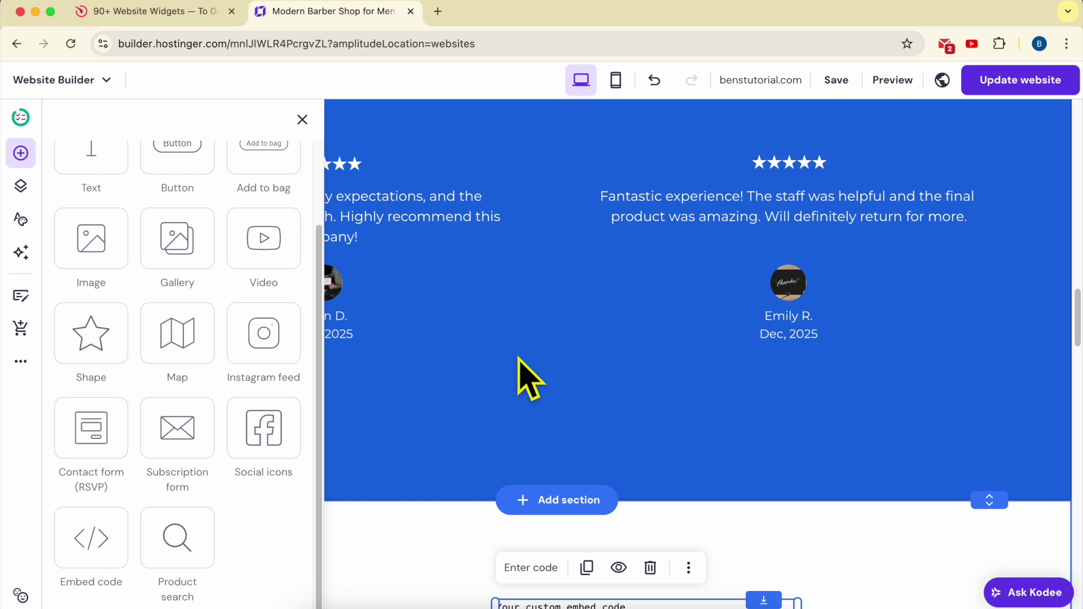
scroll(527, 377, "down", 5)
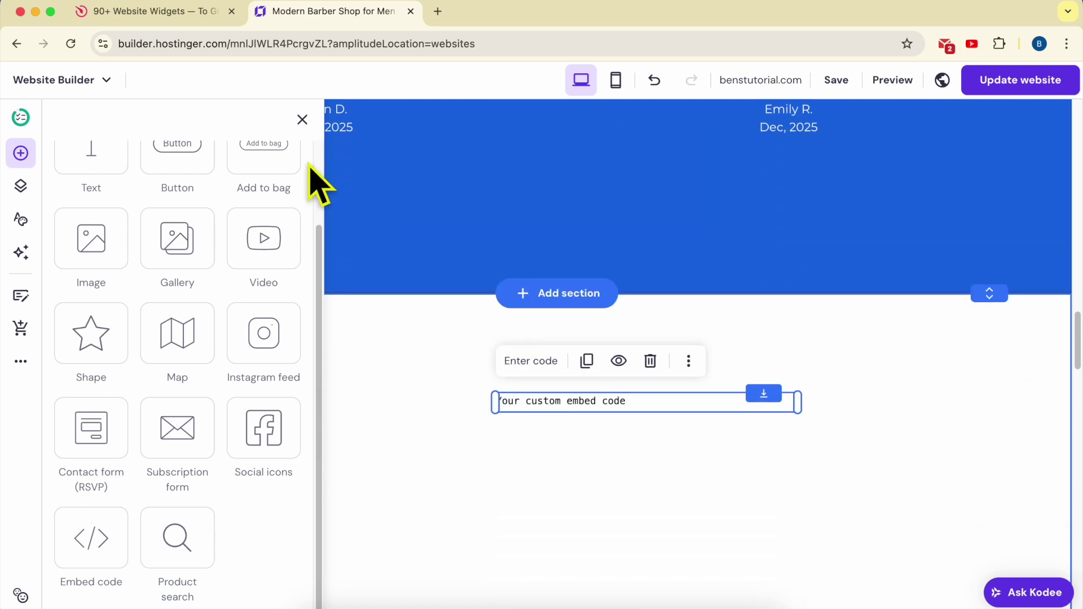
Switch to the Elfsight website at elfsight.com.
left_click(187, 13)
left_click(204, 44)
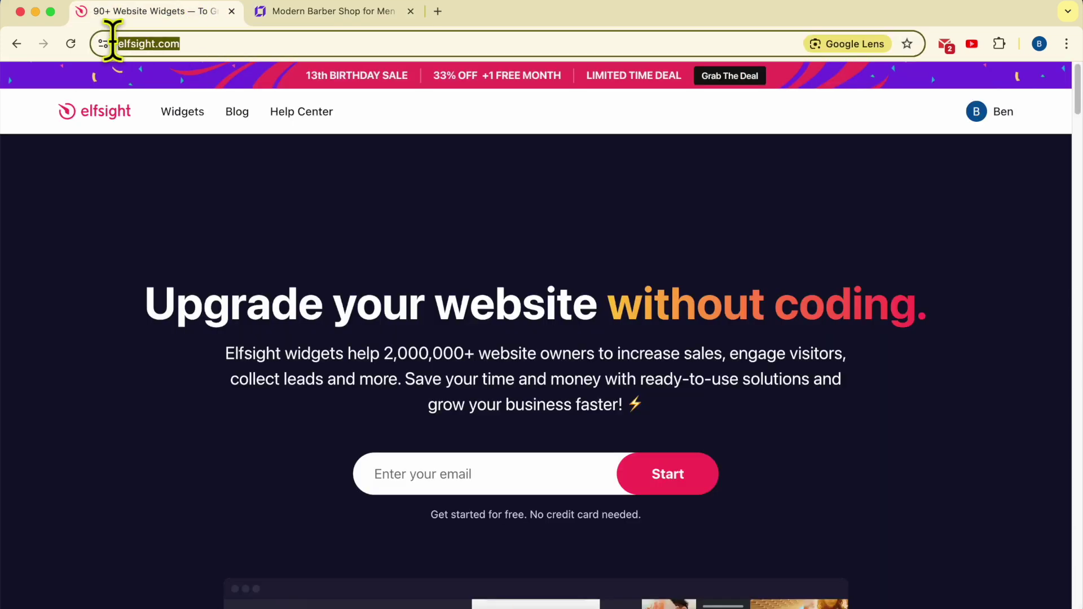
left_click(413, 248)
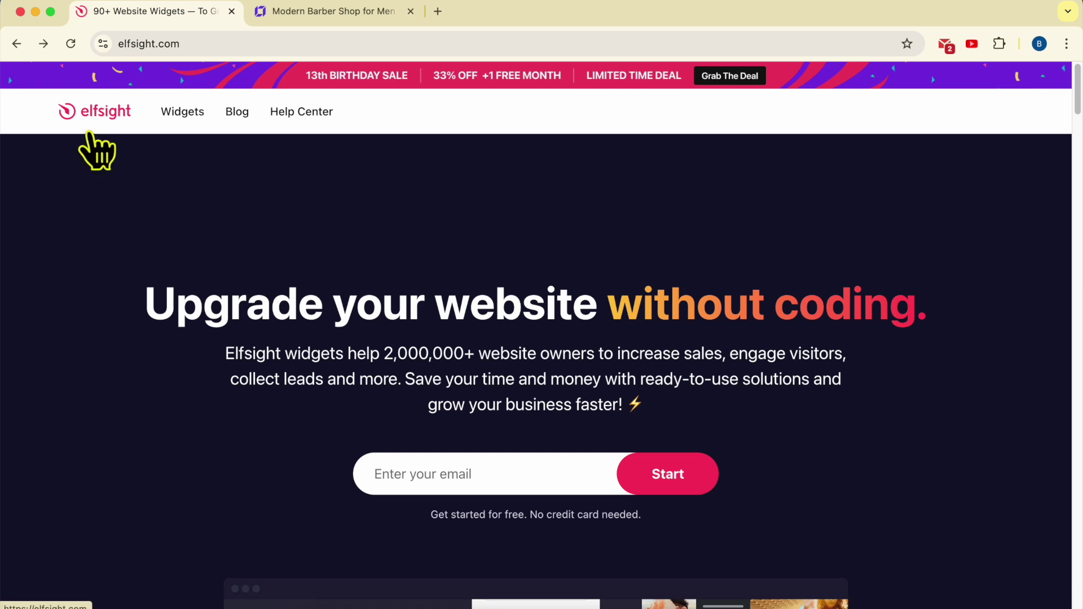
right_click(89, 133)
left_click(24, 174)
scroll(79, 152, "up", 5)
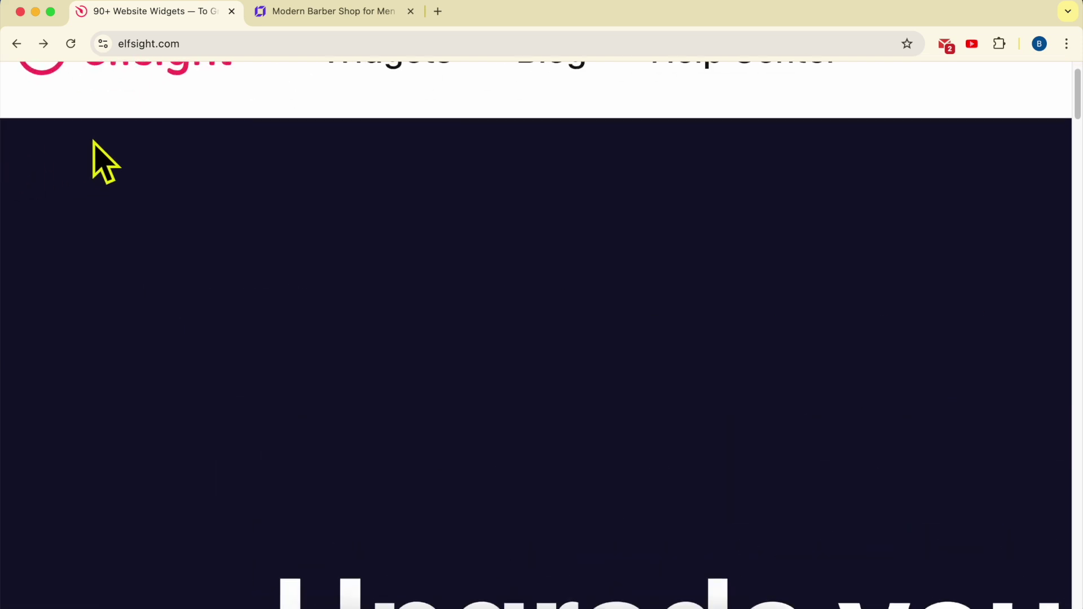
scroll(93, 141, "up", 3)
scroll(93, 141, "left", 3)
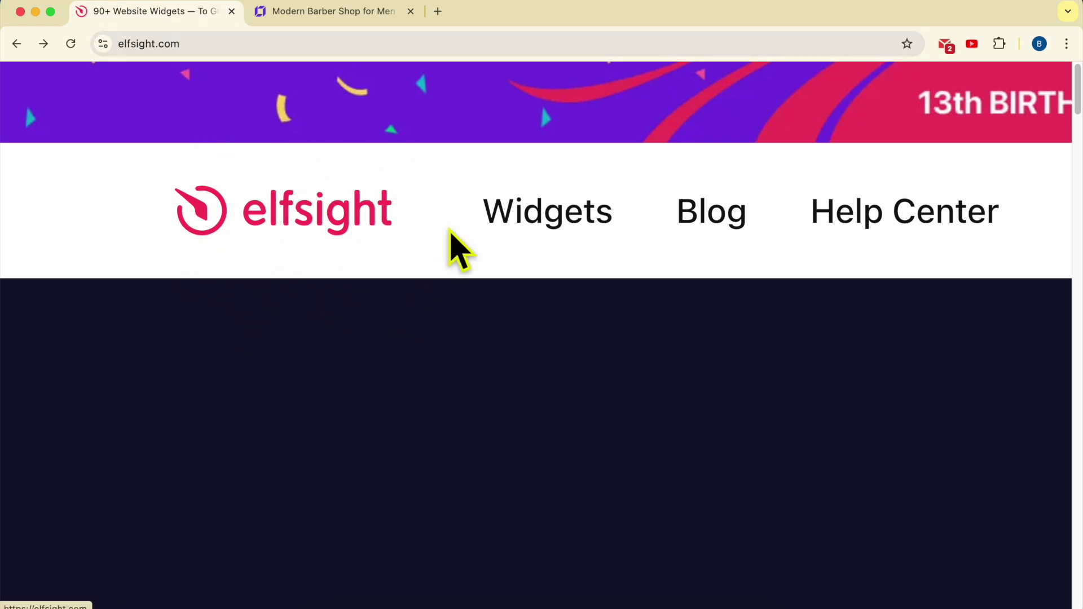
mouse_move(530, 214)
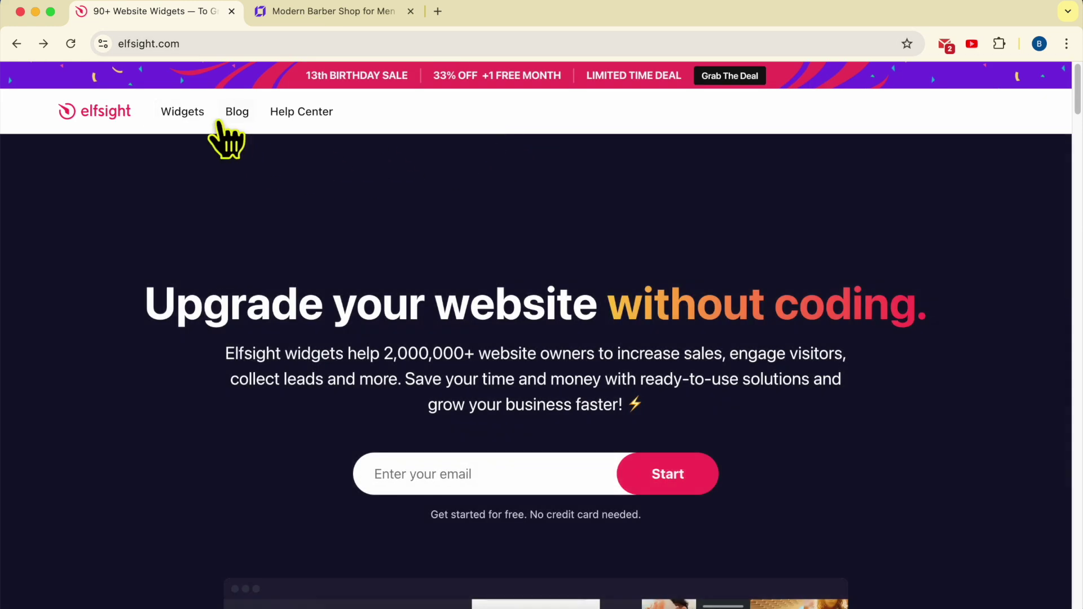
Open Elfsight's Google Reviews widget page and start creating a free widget.
mouse_move(202, 115)
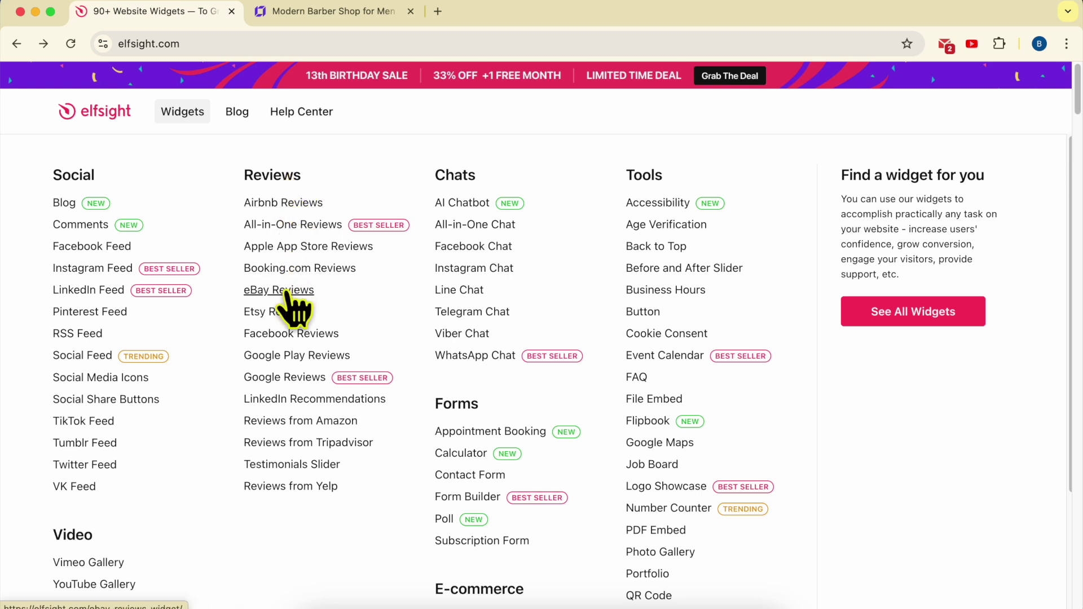
left_click(299, 381)
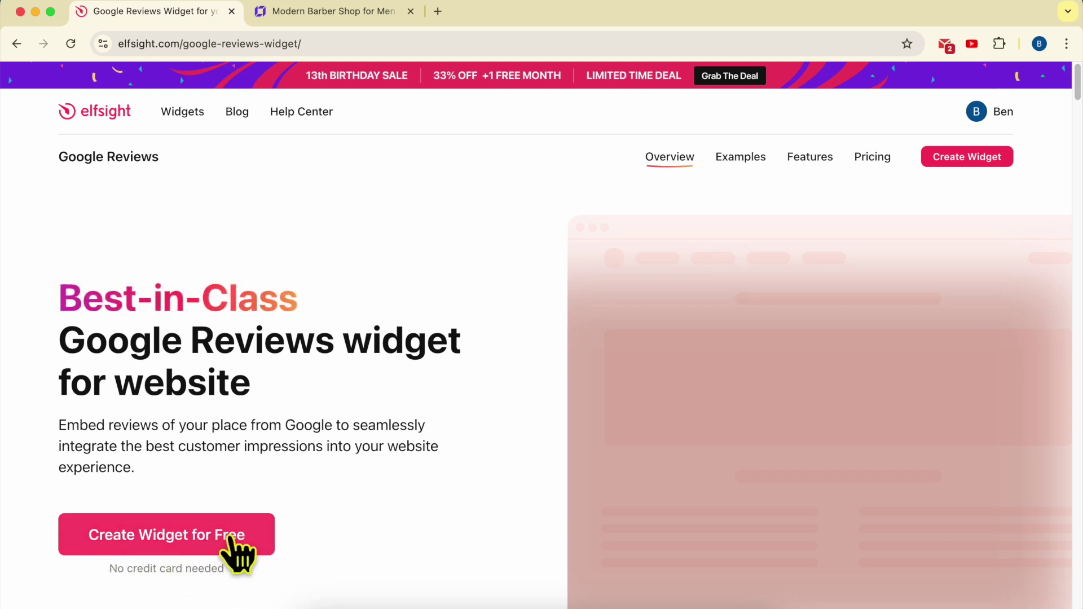
left_click(228, 543)
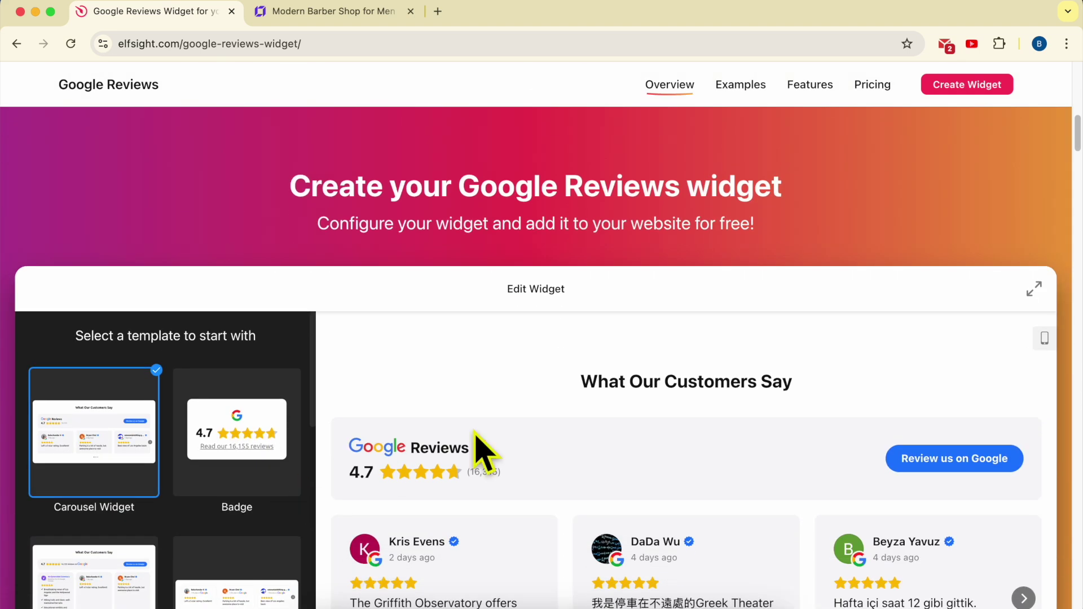
Preview the Badge, Carousel Widget and Grid with AI Summary templates for the Google Reviews widget.
scroll(511, 449, "down", 3)
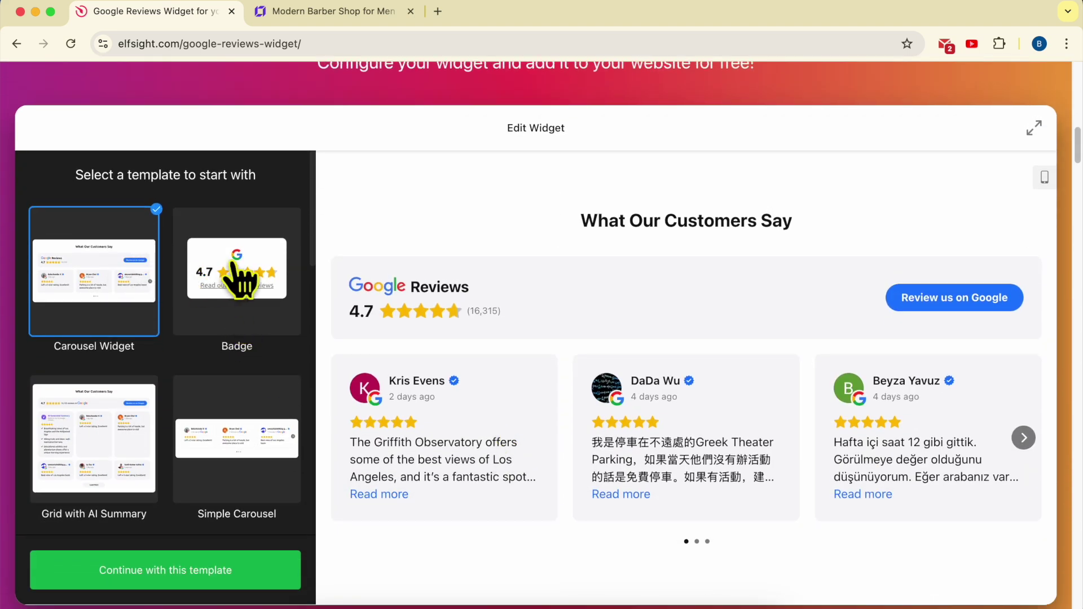
left_click(244, 277)
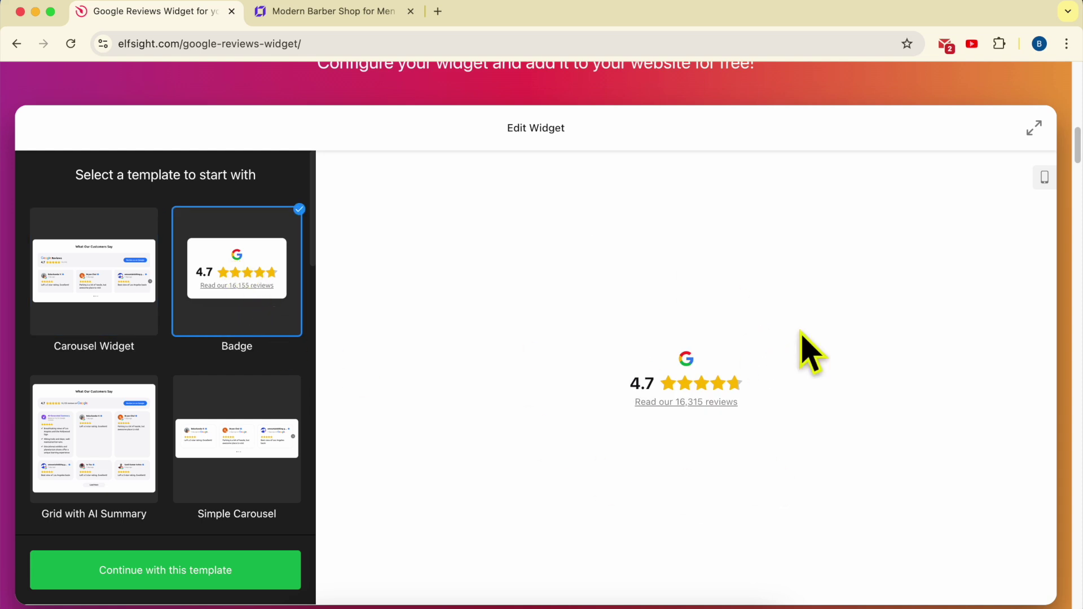
left_click(148, 317)
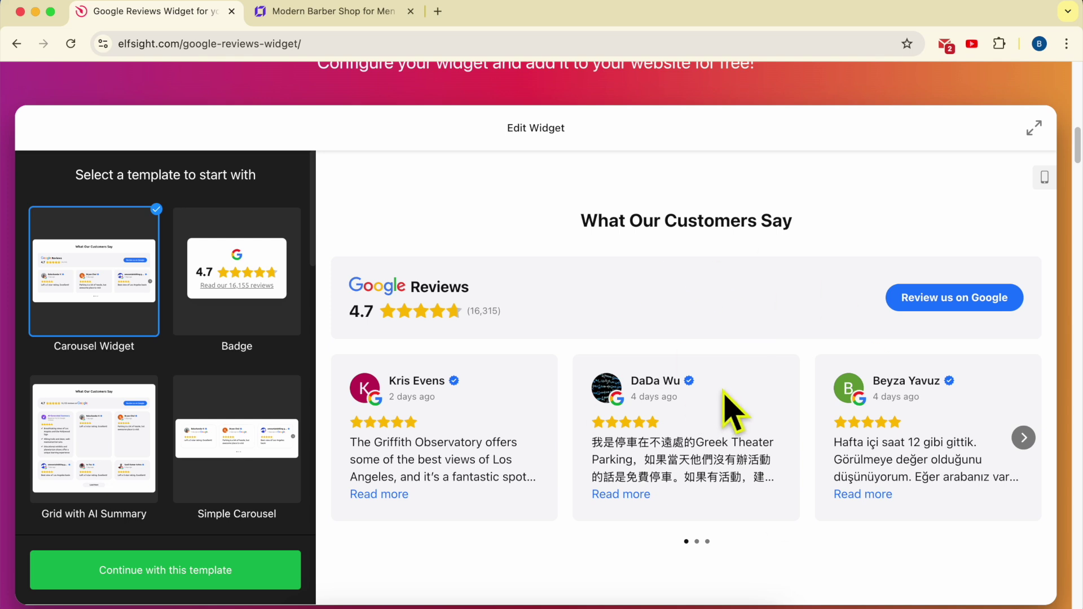
left_click(73, 420)
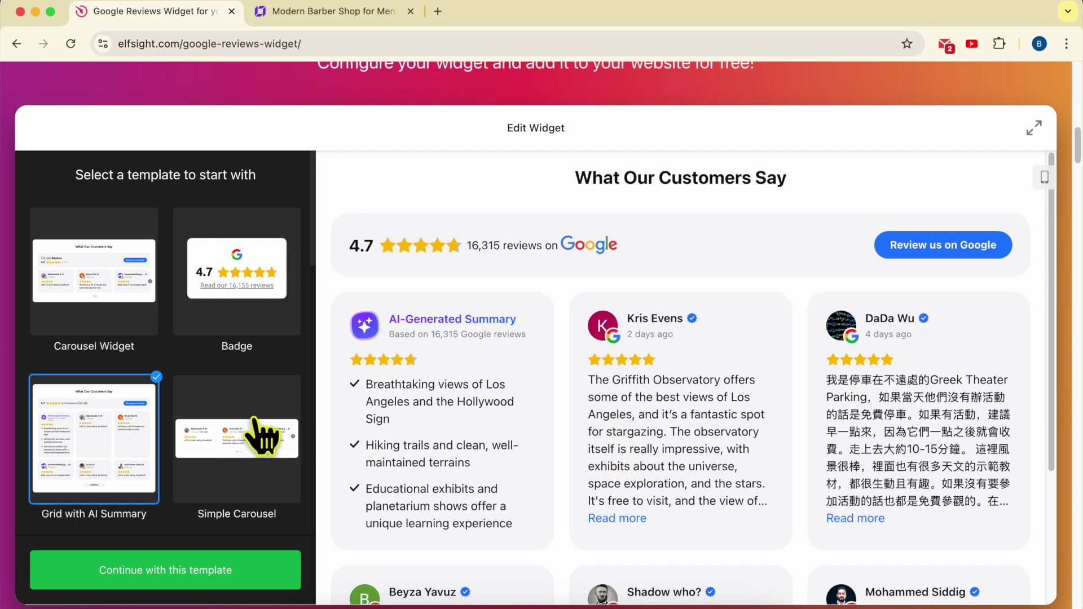
scroll(680, 330, "down", 3)
scroll(680, 330, "up", 3)
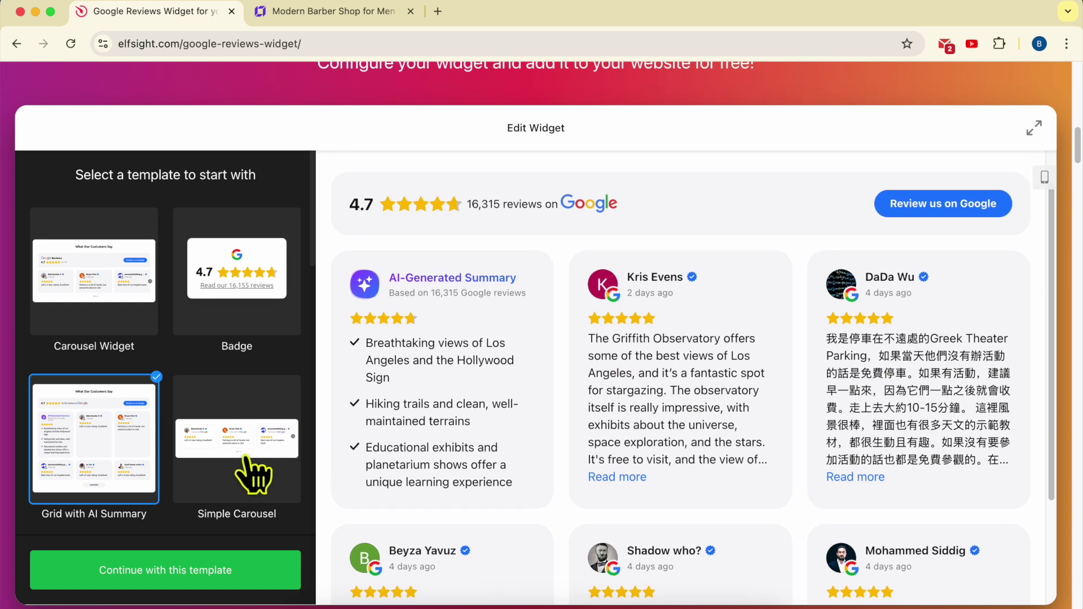
Preview the Simple Carousel, Floating Badge and Carousel with Photos templates.
left_click(289, 443)
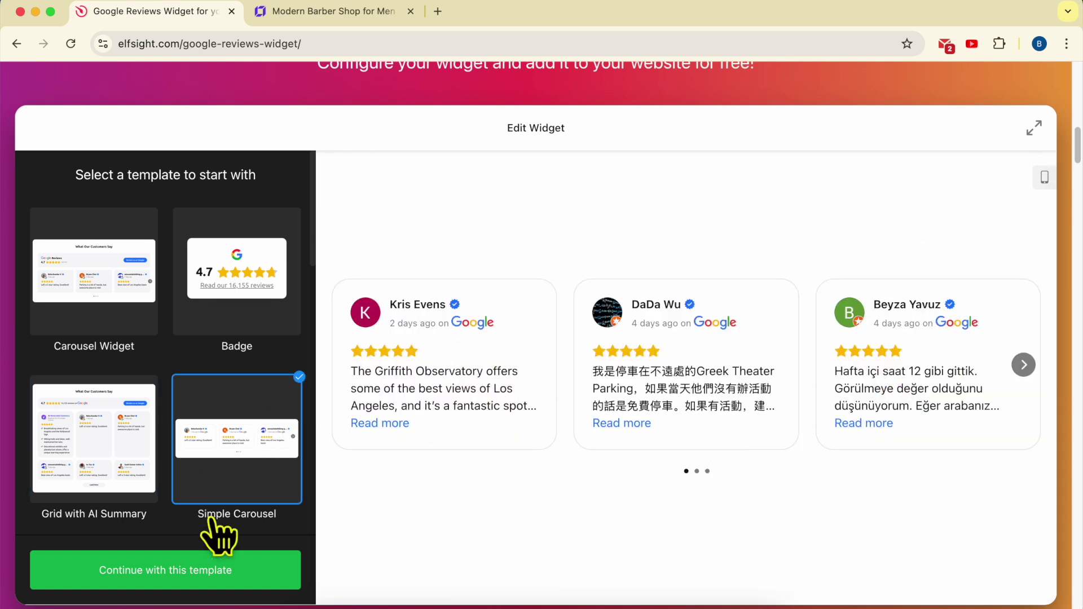
scroll(220, 508, "down", 1)
scroll(169, 388, "down", 4)
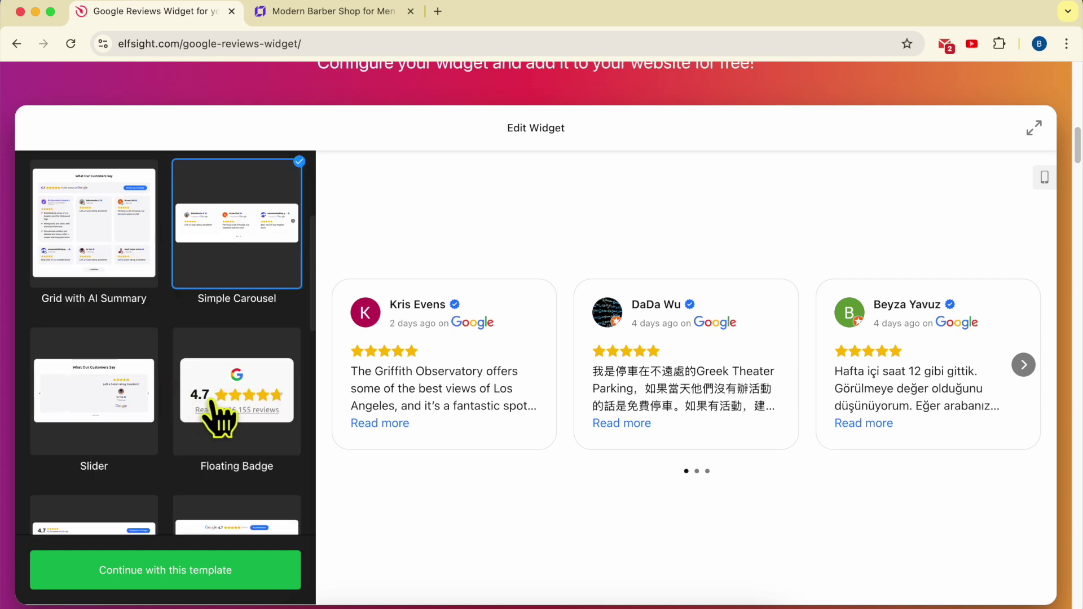
scroll(146, 423, "down", 5)
left_click(282, 290)
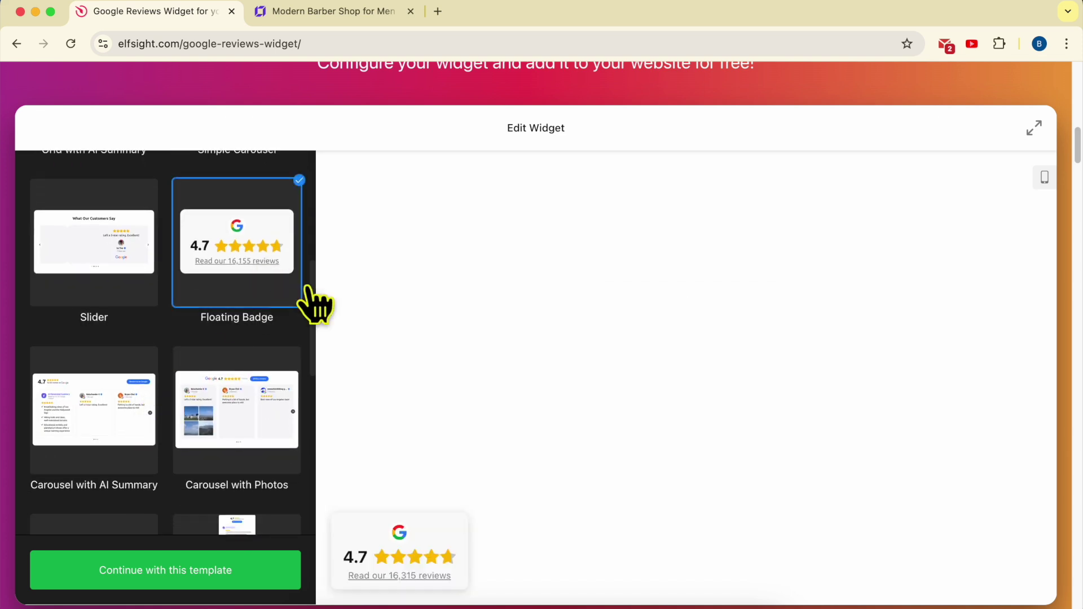
scroll(636, 455, "down", 2)
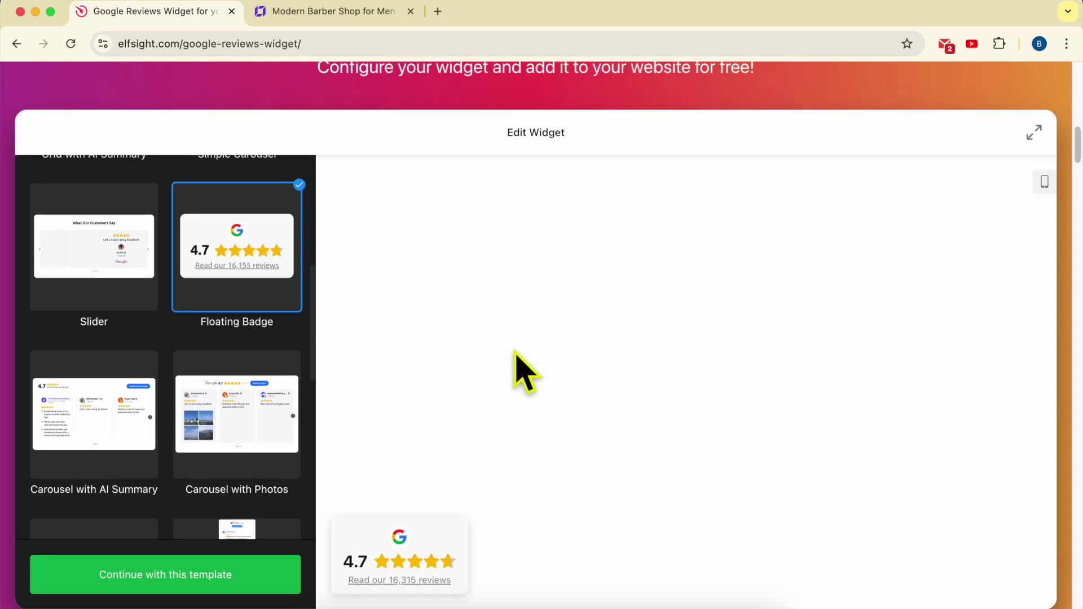
left_click(270, 434)
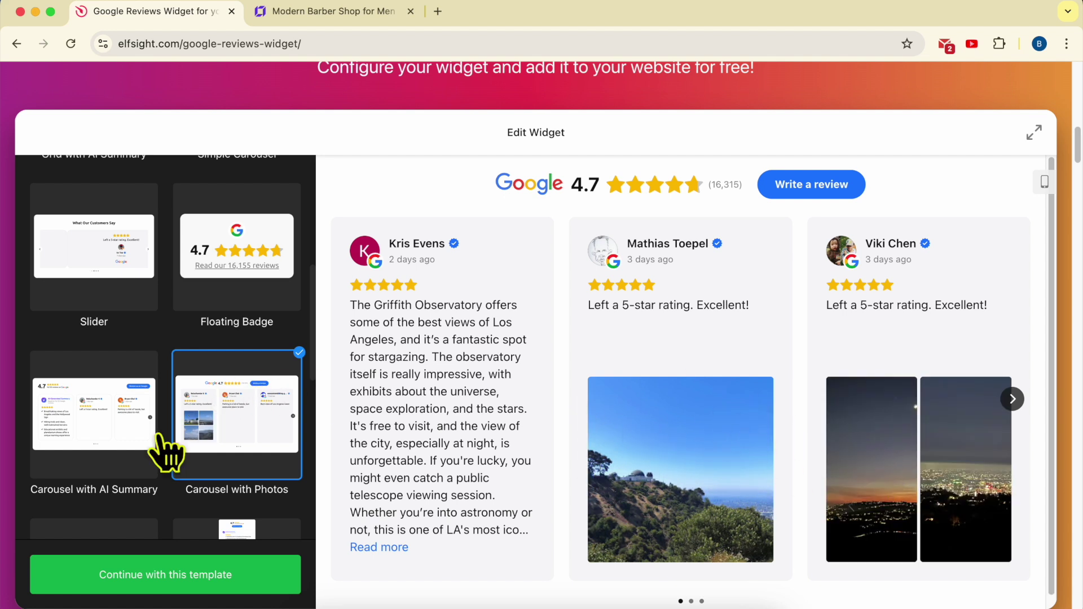
Preview the Dark Floating Badge and Sidebar Widget templates at the end of the template list.
scroll(152, 446, "down", 1)
scroll(203, 432, "down", 10)
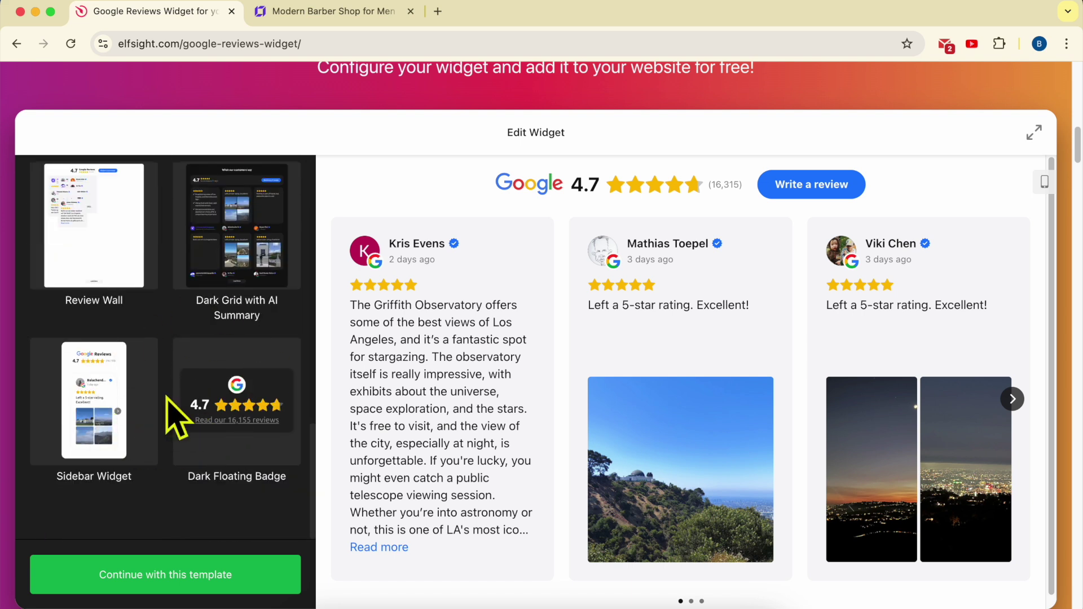
left_click(243, 403)
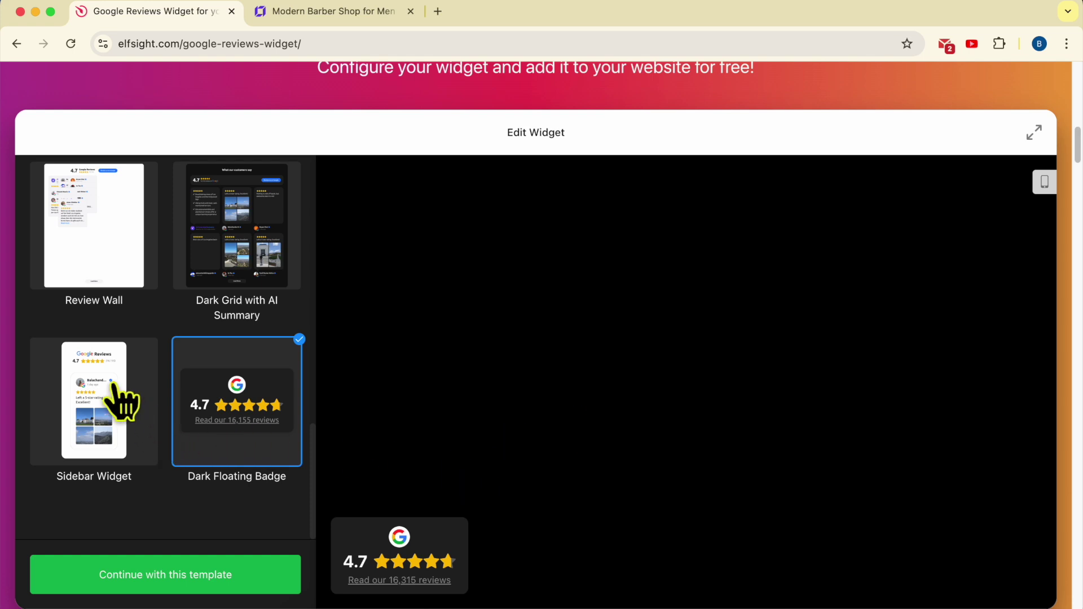
left_click(119, 400)
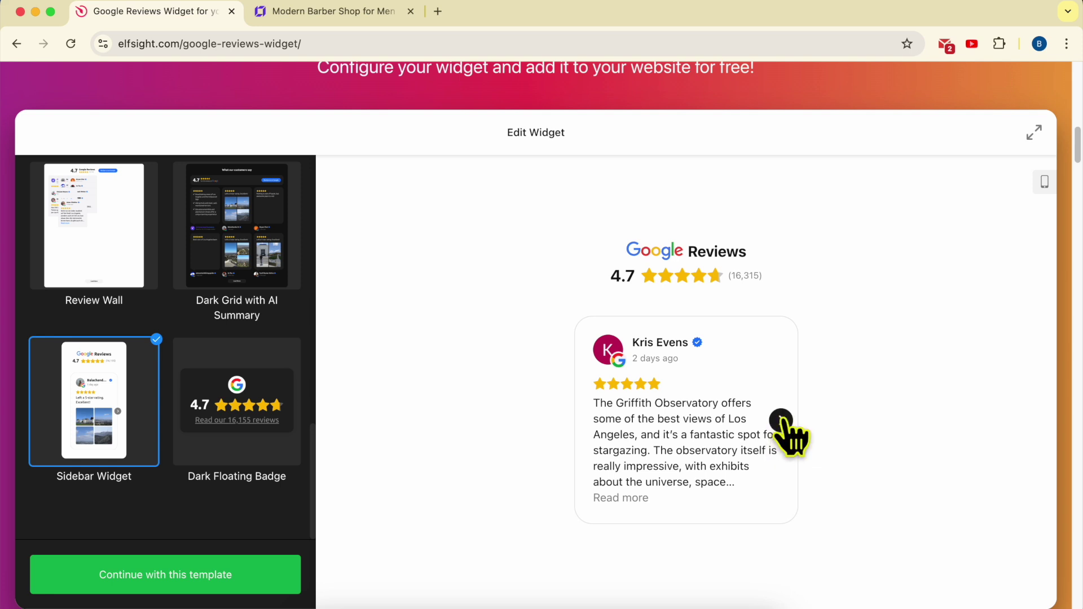
Select the Carousel Widget template for the Google Reviews widget.
scroll(180, 389, "up", 10)
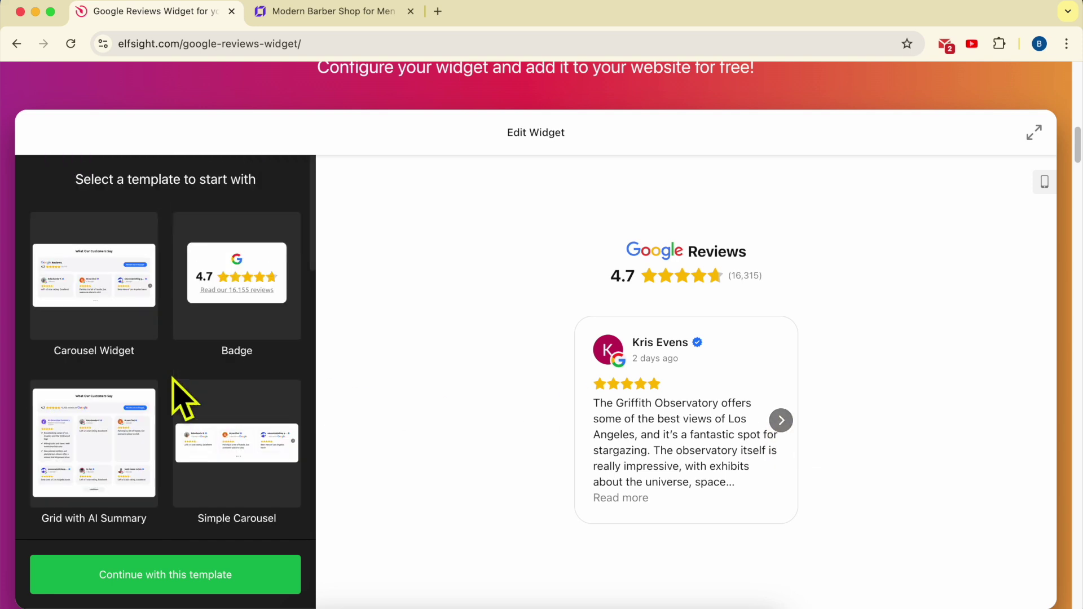
left_click(97, 287)
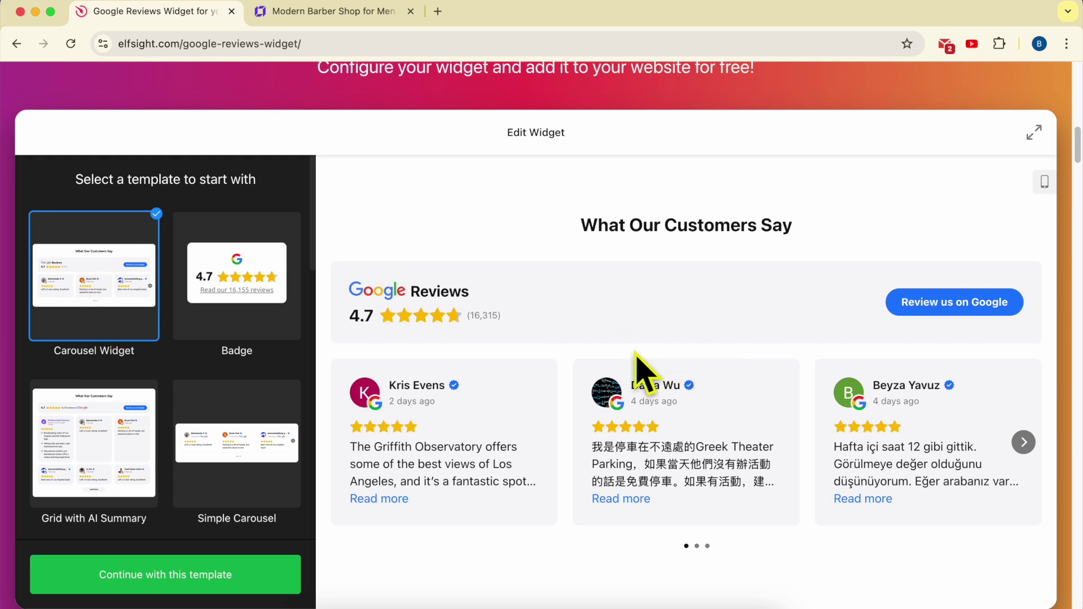
scroll(395, 520, "down", 1)
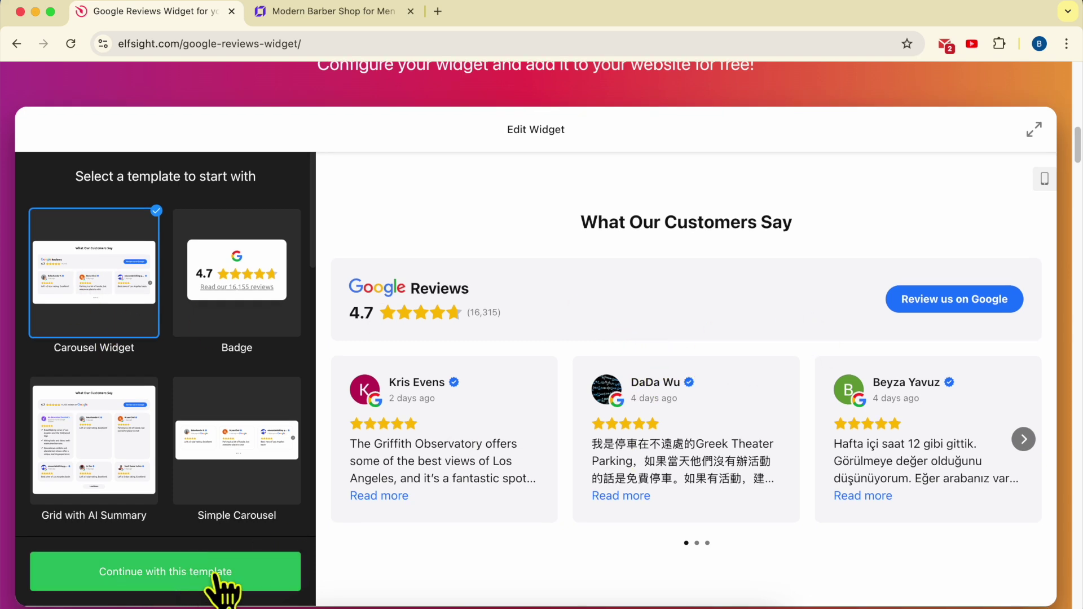
Continue with the Carousel Widget template and open the example Google Maps link given in the source instructions.
left_click(234, 571)
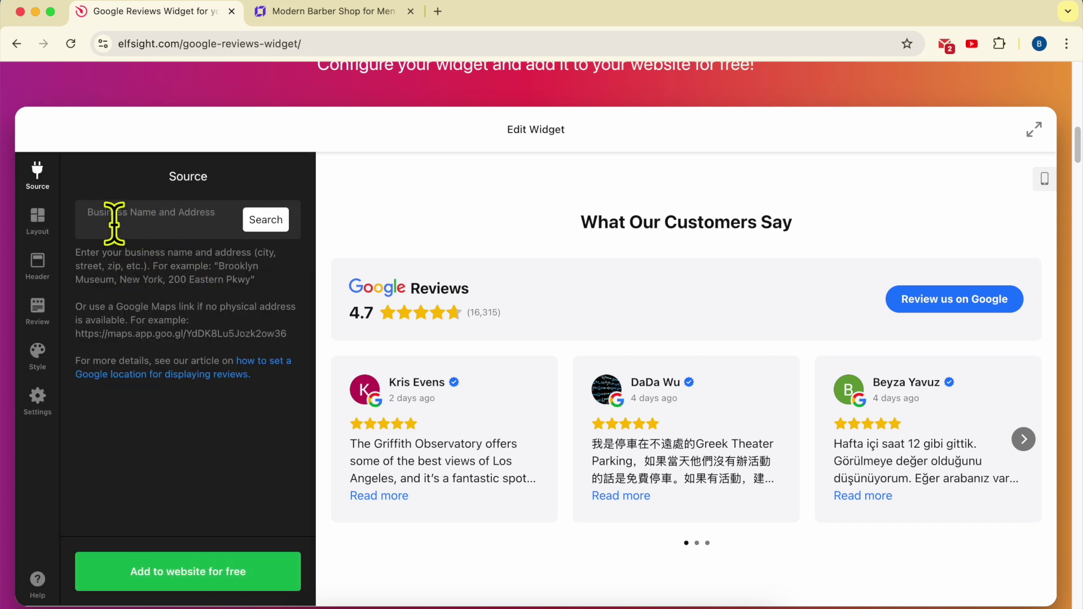
left_click_drag(216, 267, 118, 280)
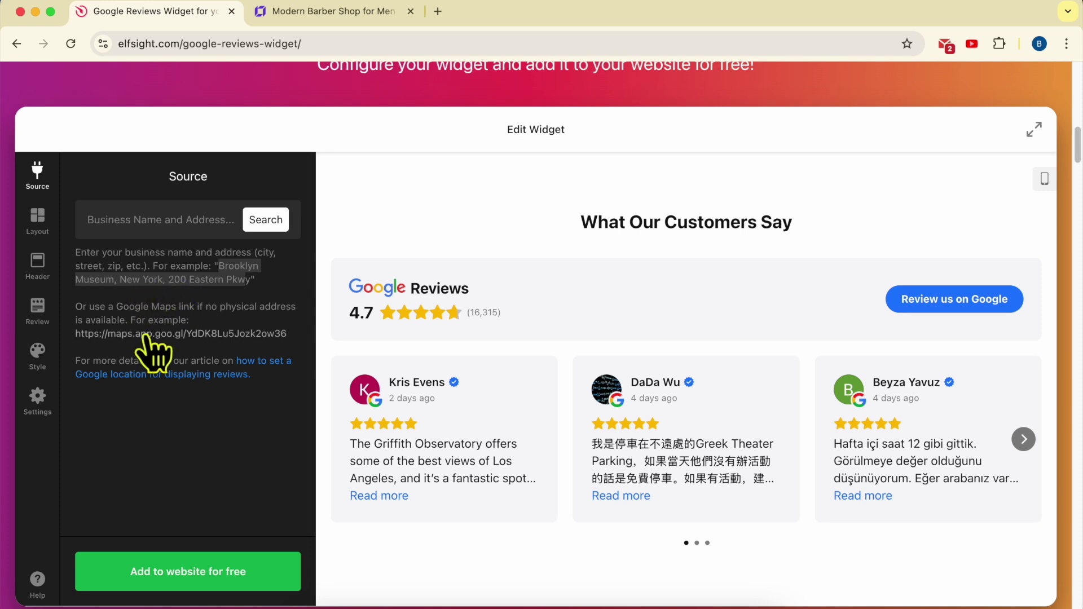
left_click(202, 335)
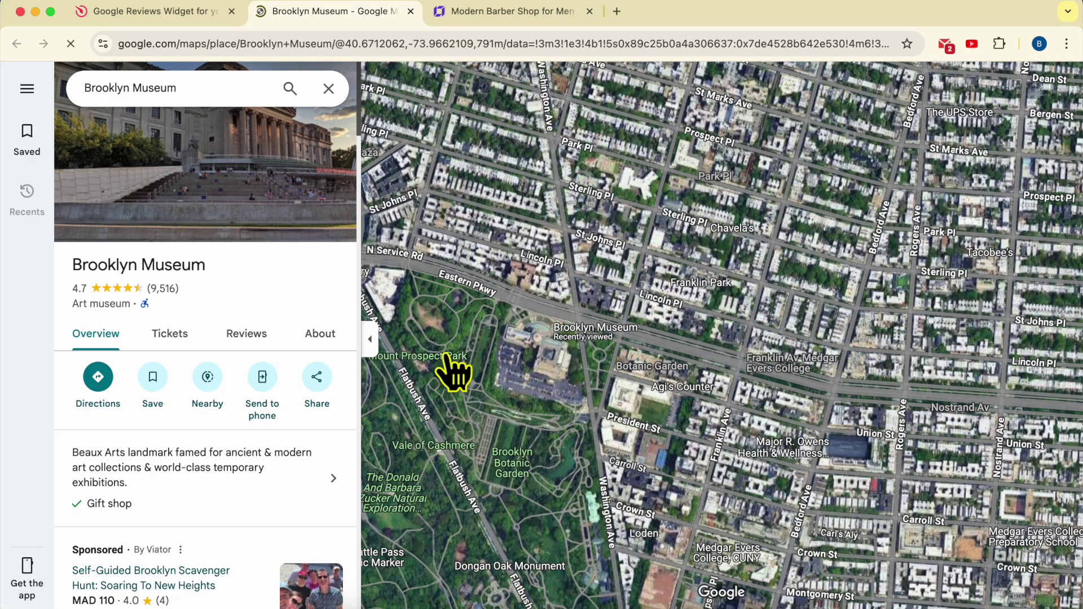
Search Google Maps for "barber shop" and open the Barber Shop NYC suggestion.
left_click(213, 87)
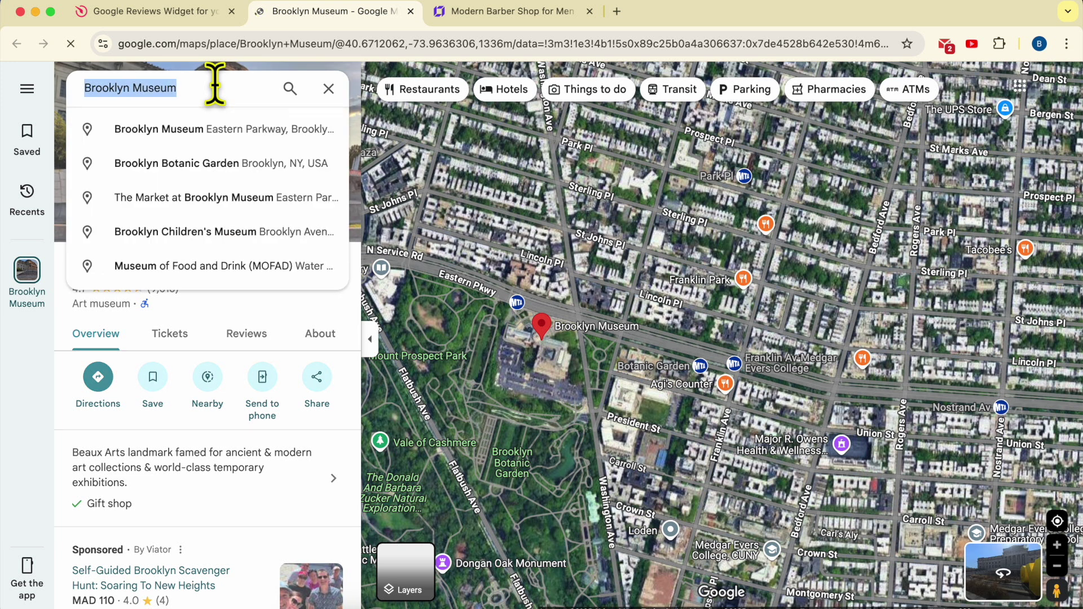
type("barber shop")
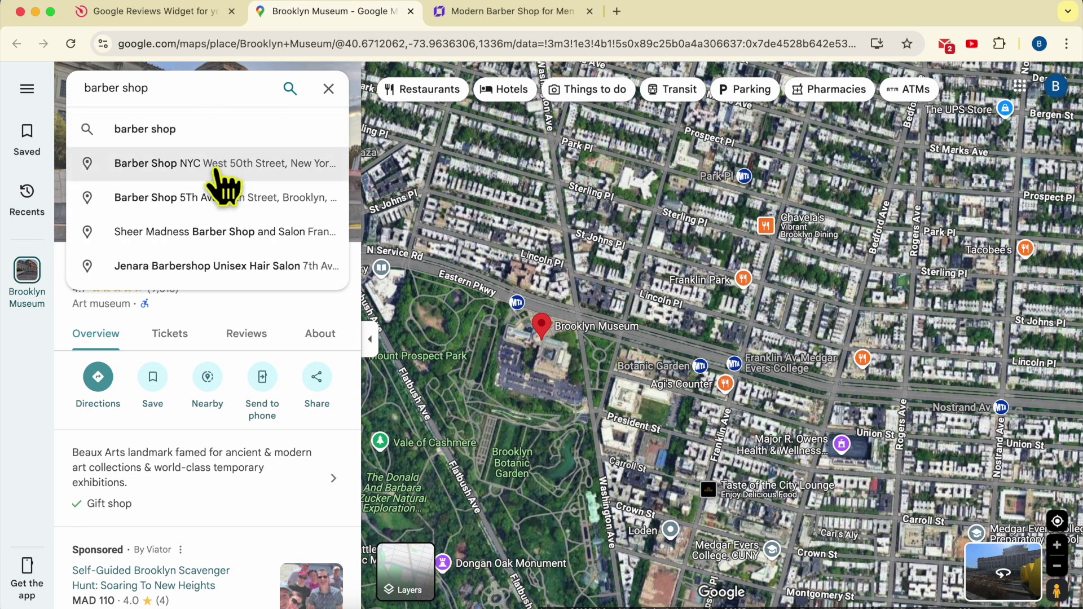
left_click(213, 152)
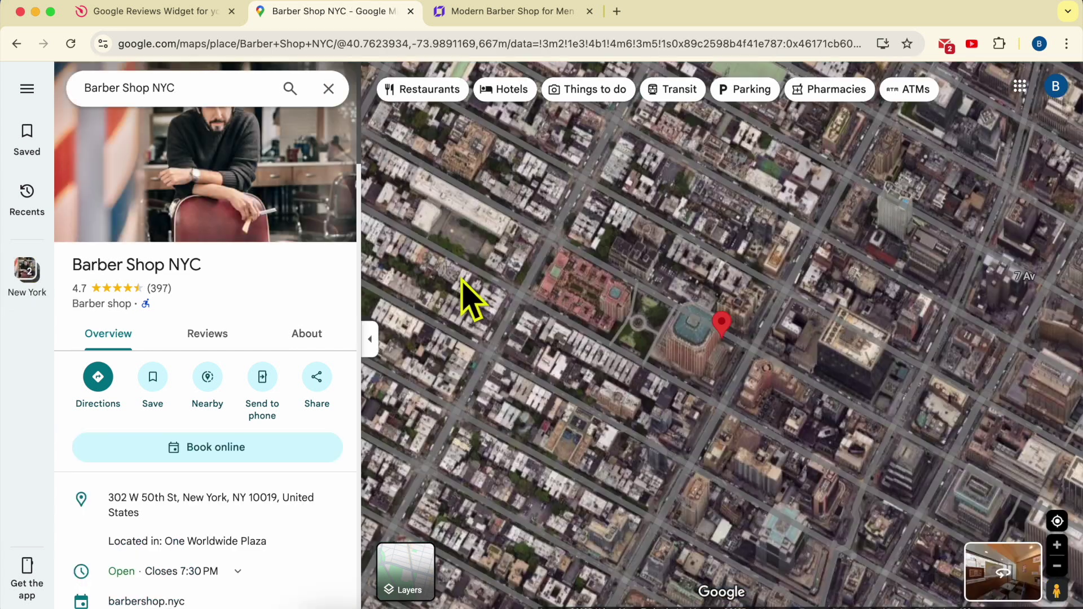
Copy the share link of the Barber Shop NYC listing.
mouse_move(290, 205)
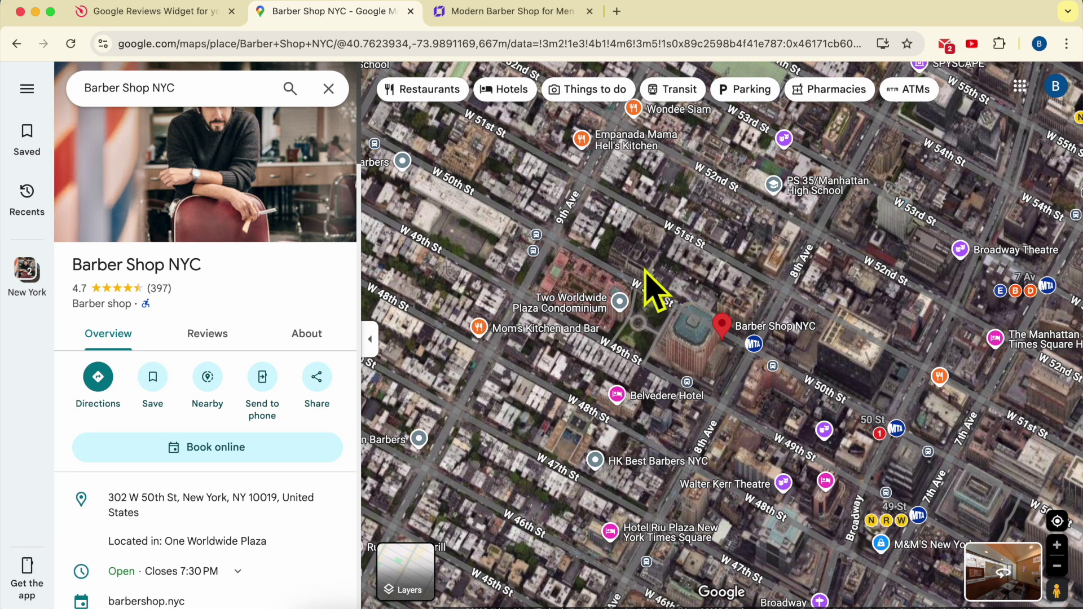
left_click(317, 378)
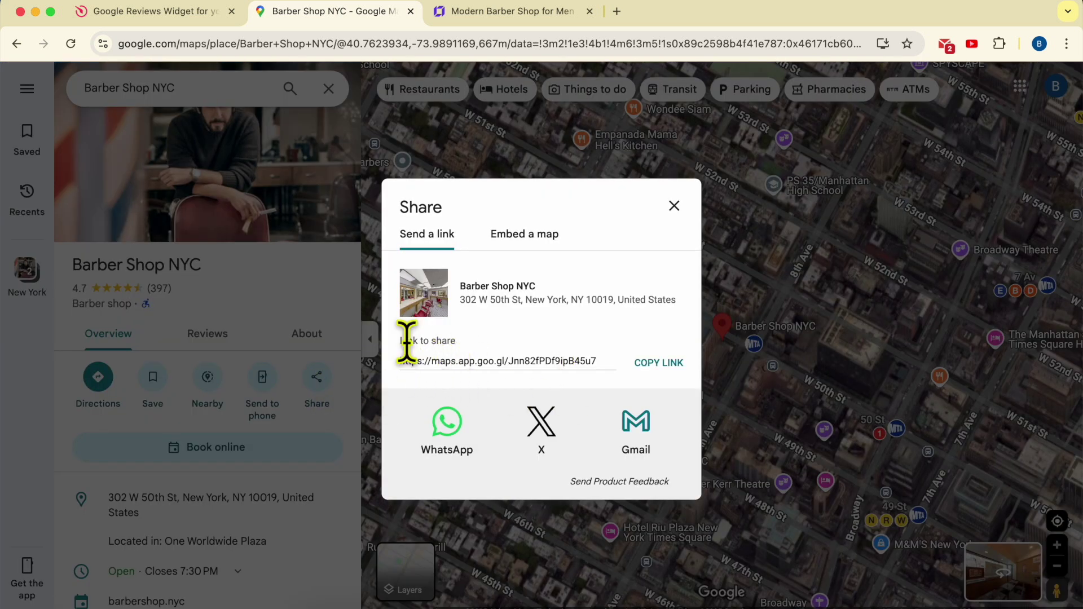
left_click(669, 367)
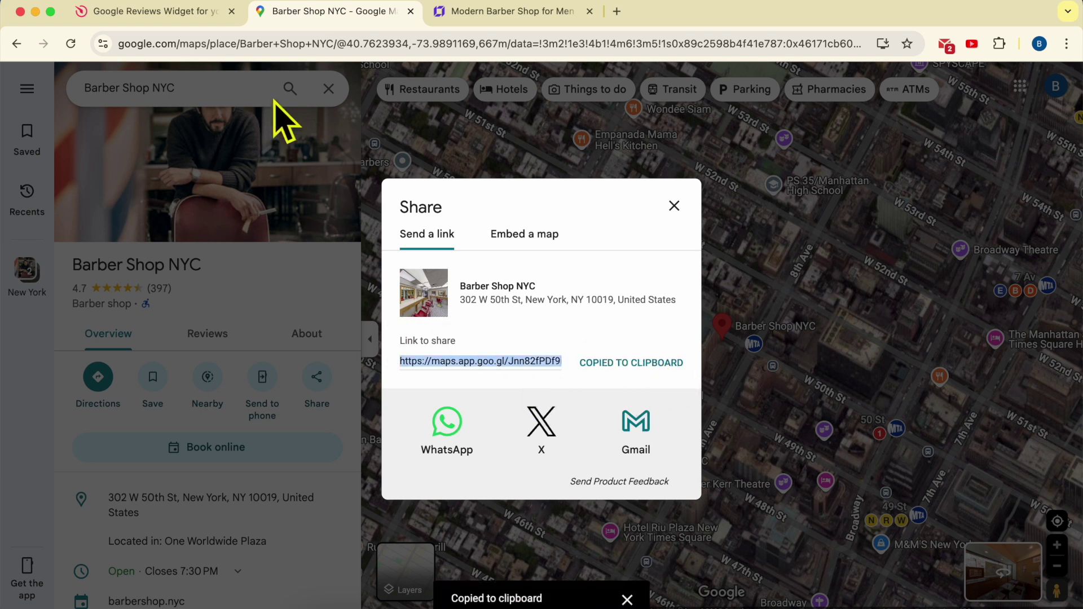
In the Elfsight widget editor, set Barber Shop NYC as the review source using the copied Maps link and page through its reviews.
left_click(200, 11)
left_click(182, 219)
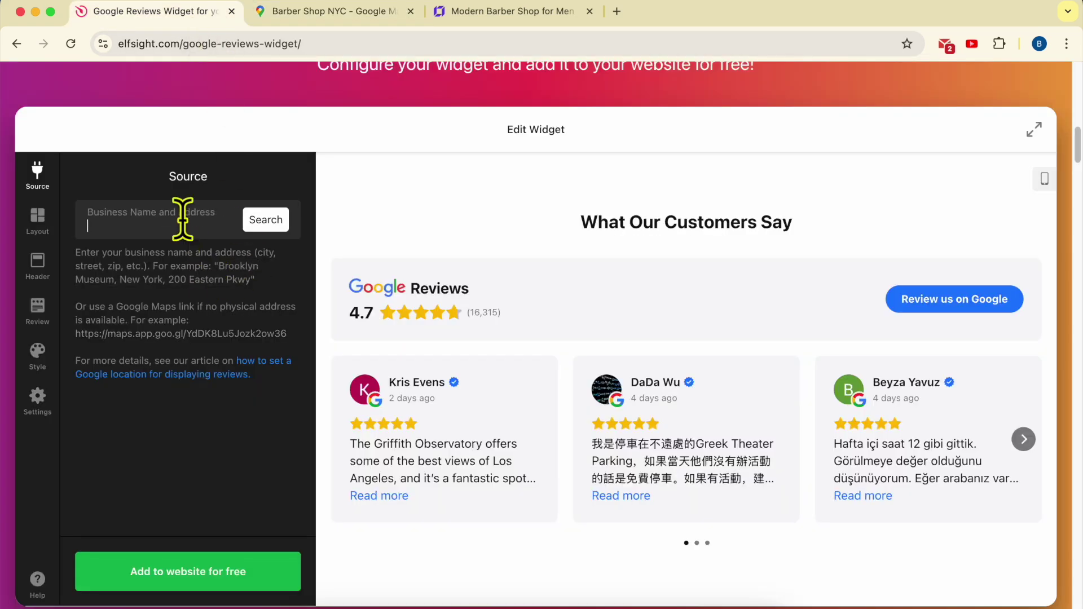
right_click(182, 219)
left_click(236, 351)
left_click(267, 221)
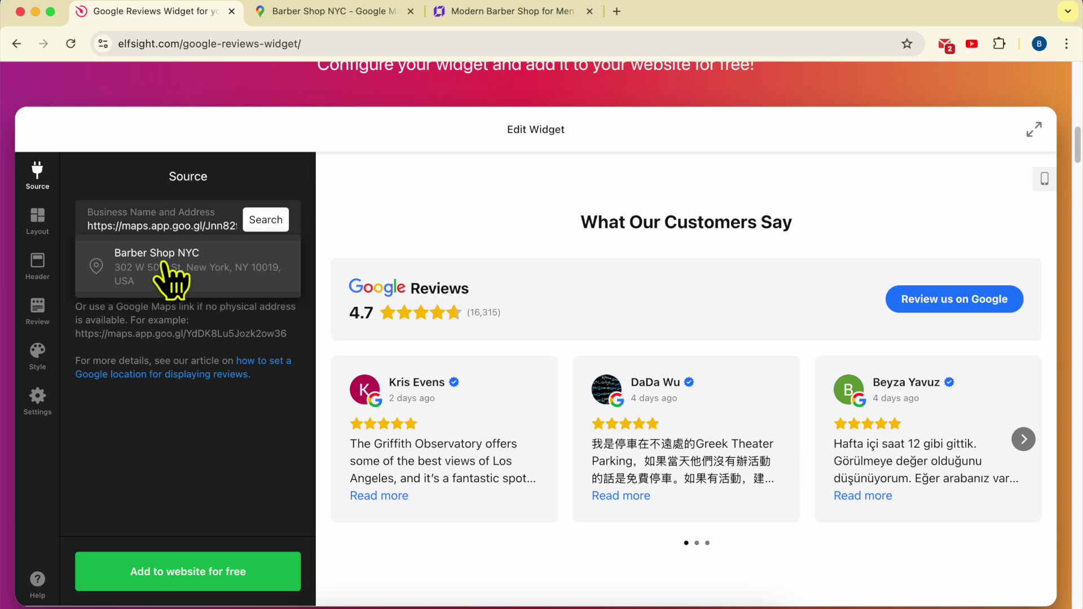
left_click(171, 279)
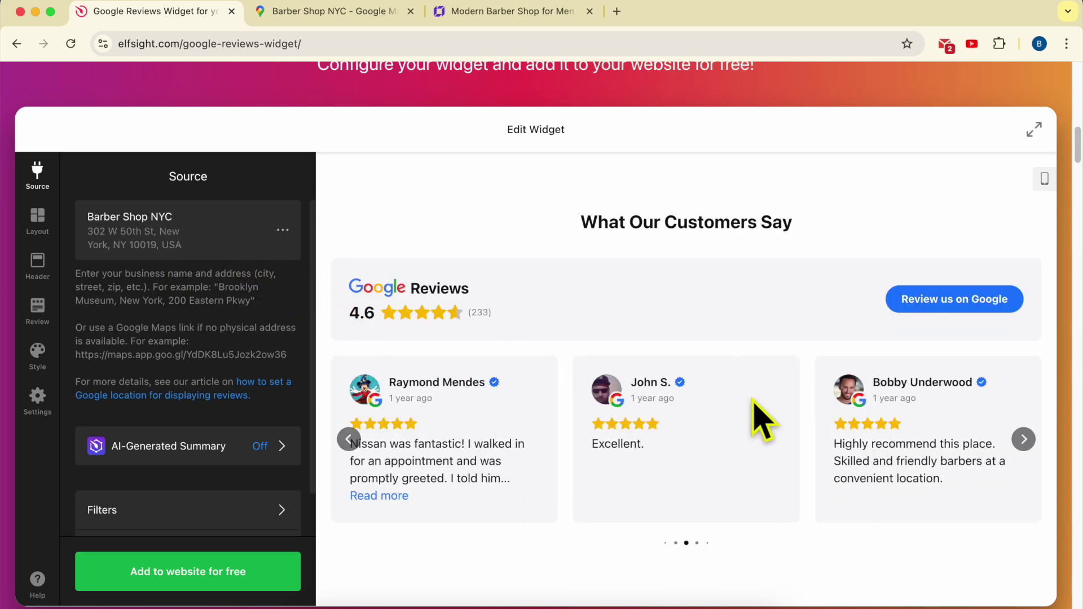
left_click(1028, 449)
left_click(1028, 449)
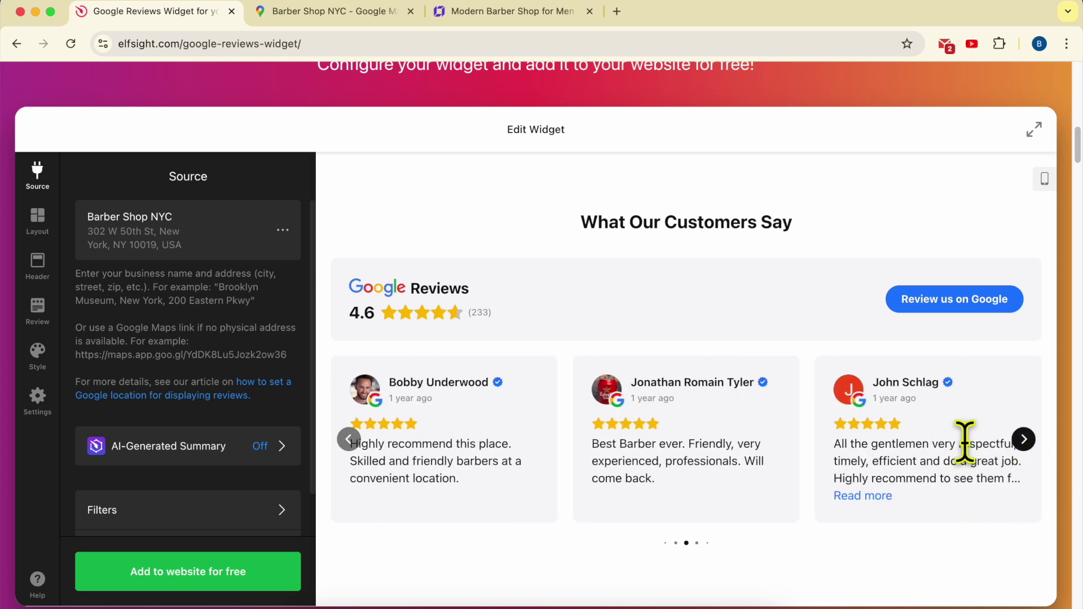
Enable Show Reviews without Text in the widget's source filters.
scroll(187, 454, "down", 2)
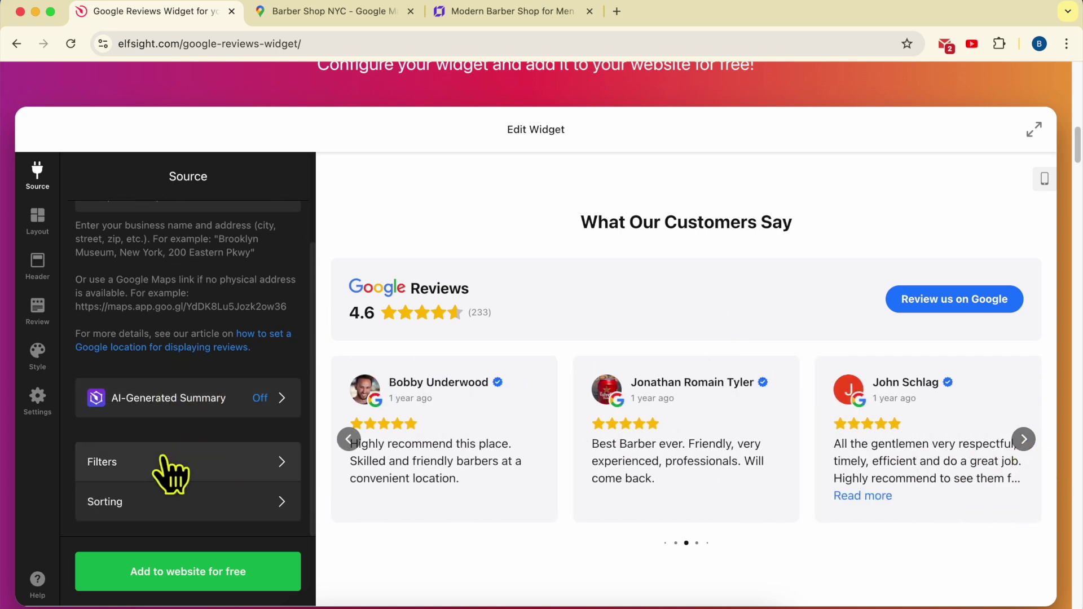
left_click(169, 471)
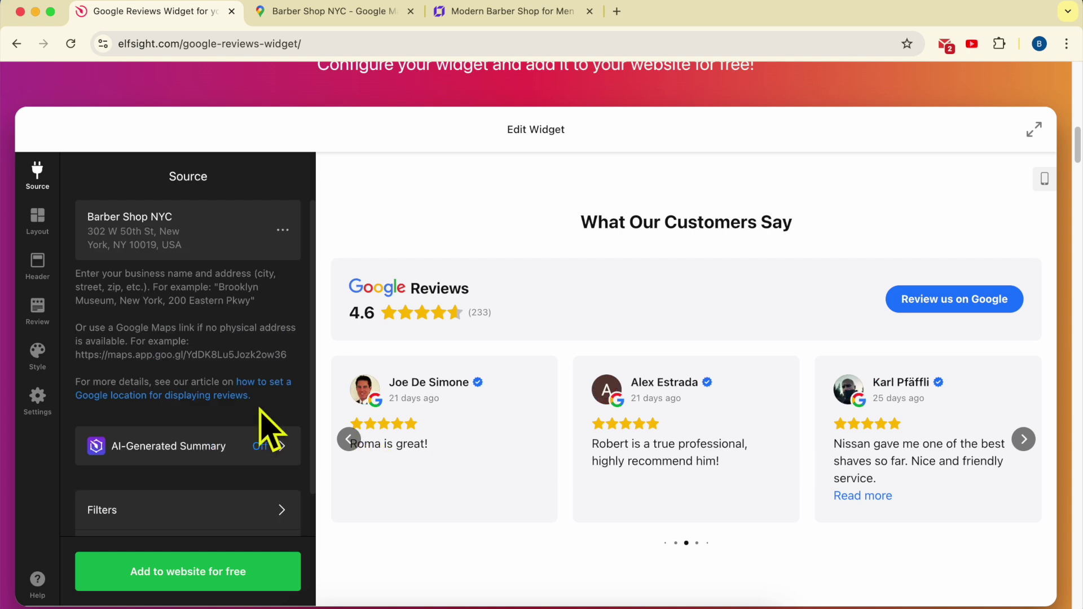
scroll(186, 491, "down", 2)
left_click(144, 469)
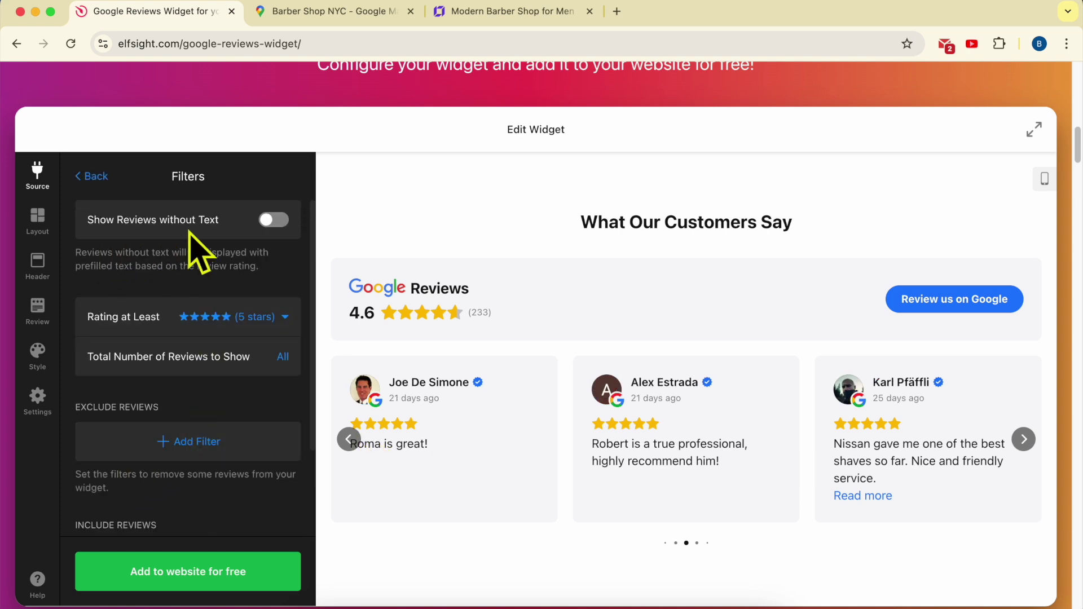
left_click(276, 221)
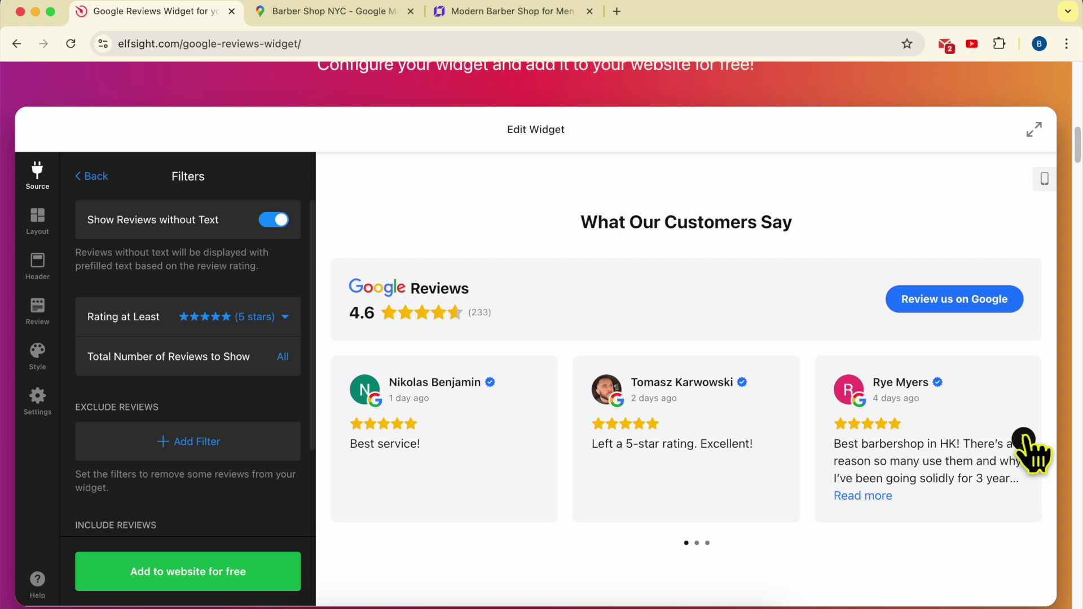
View the minimum rating options, try limiting the total number of reviews to 10, and restore it to All.
left_click(217, 318)
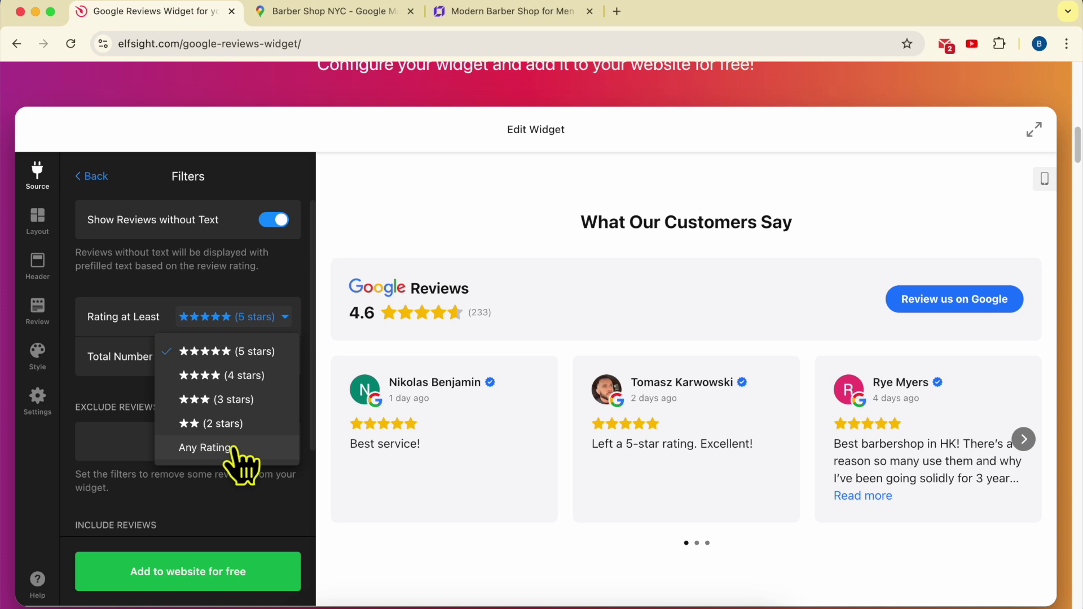
left_click(141, 355)
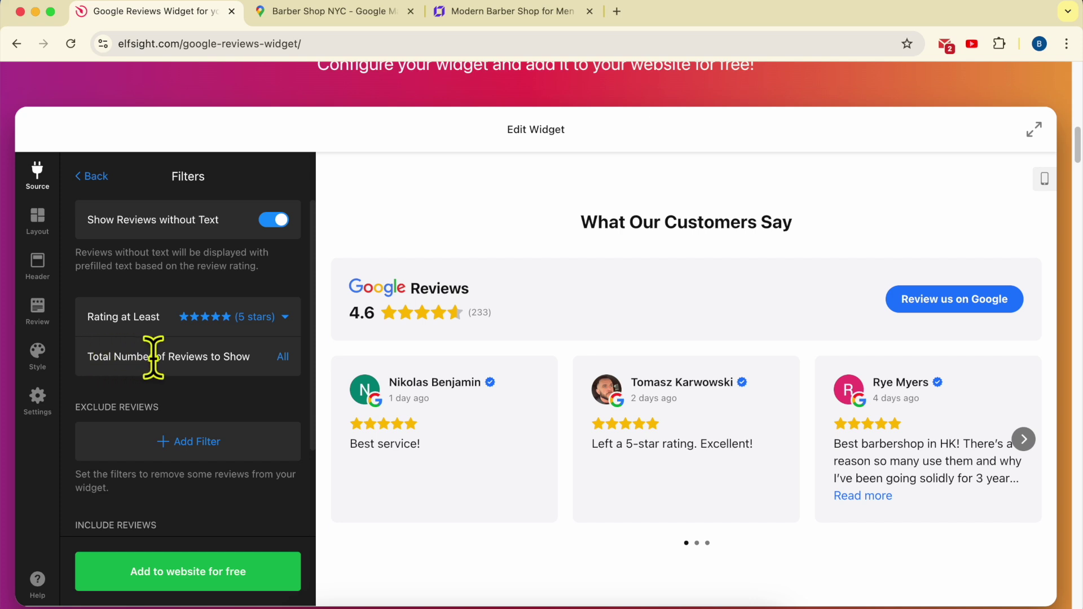
left_click(283, 357)
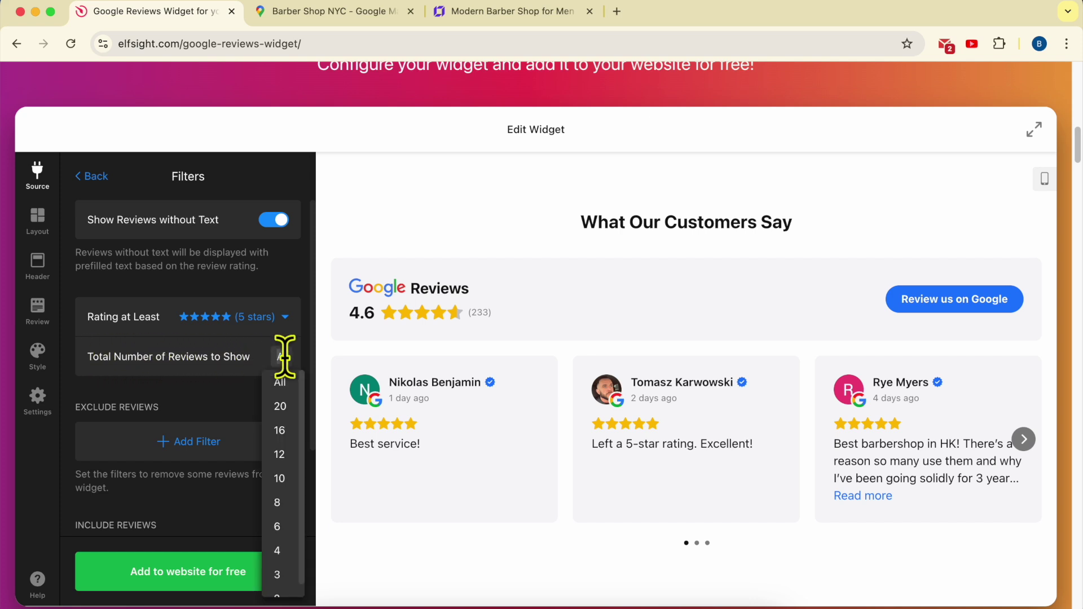
left_click(280, 479)
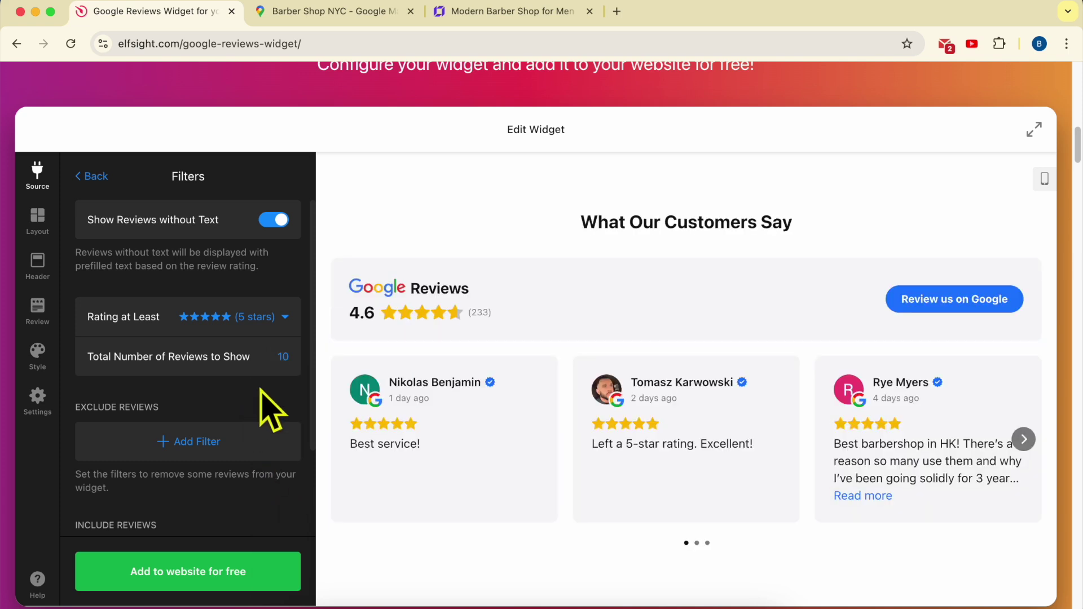
left_click(283, 357)
scroll(286, 460, "up", 1)
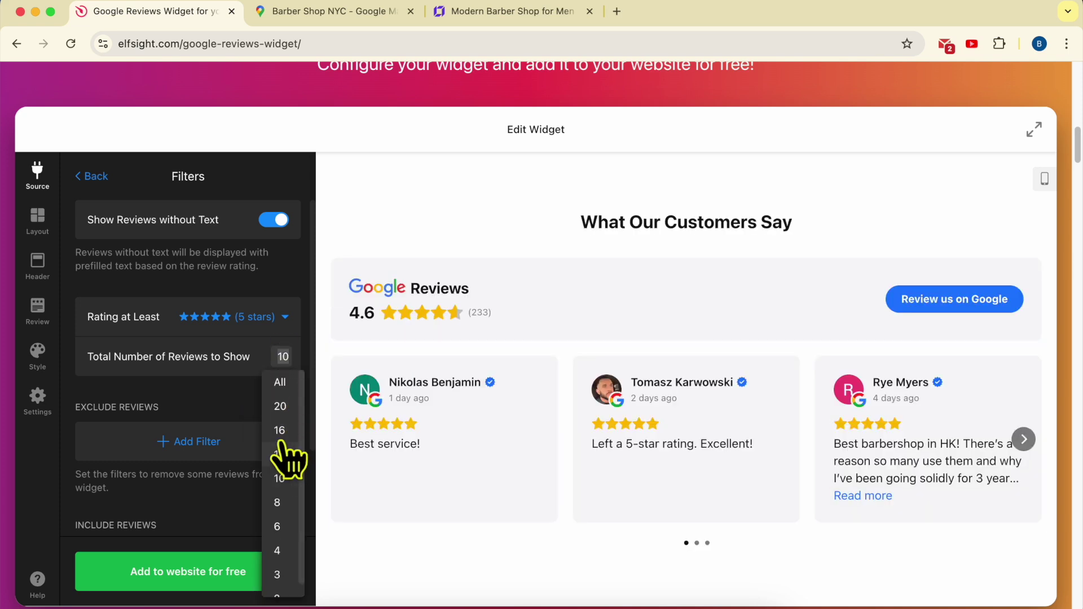
left_click(288, 397)
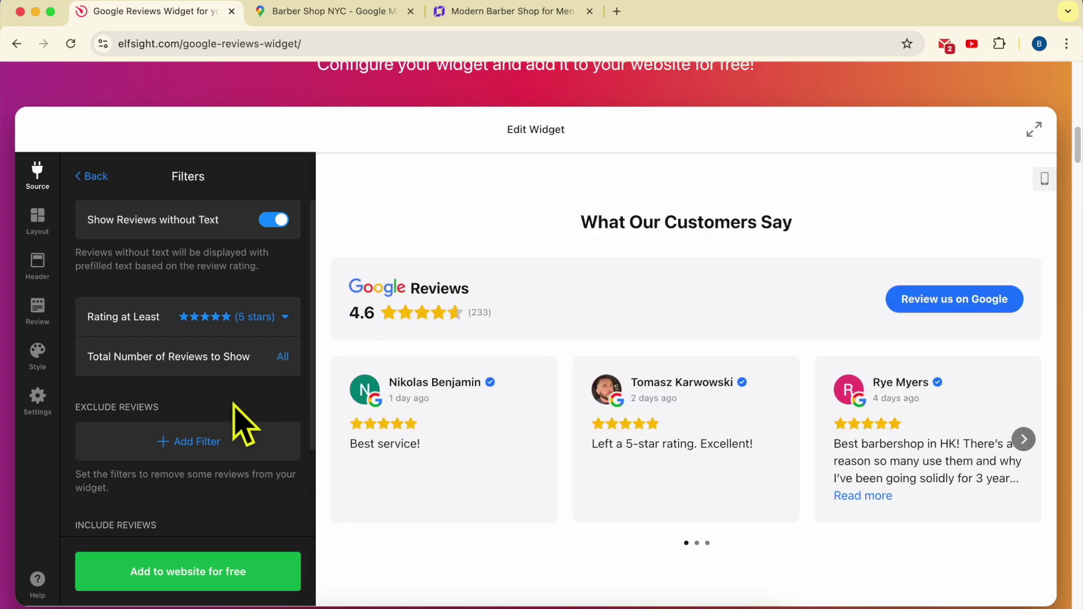
Try an exclude filter with the keyword "fake", add a second blank exclude filter, and delete the "fake" one.
scroll(123, 437, "down", 3)
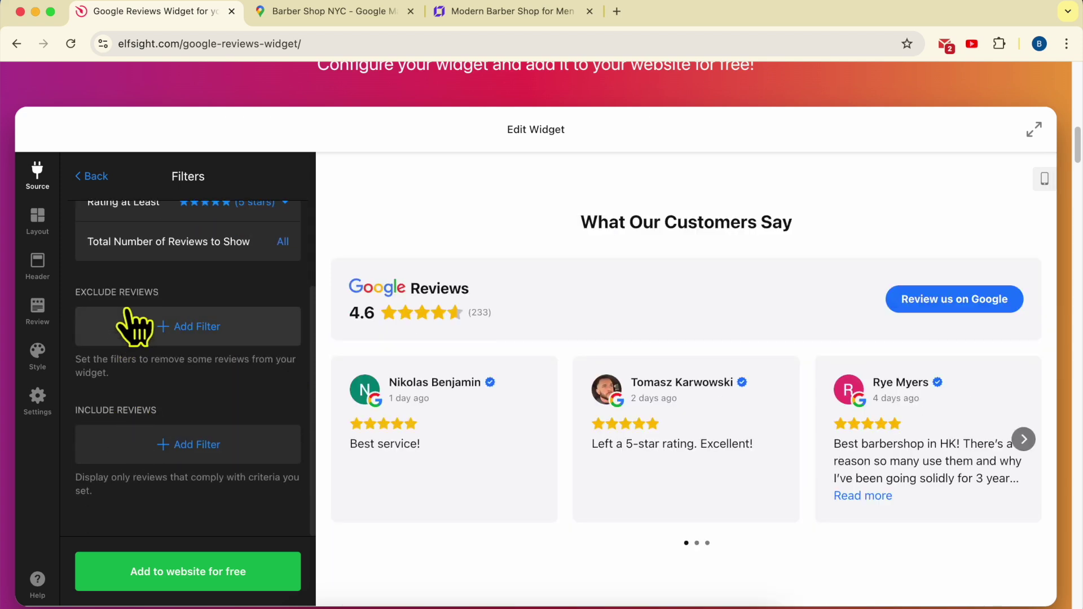
left_click(240, 339)
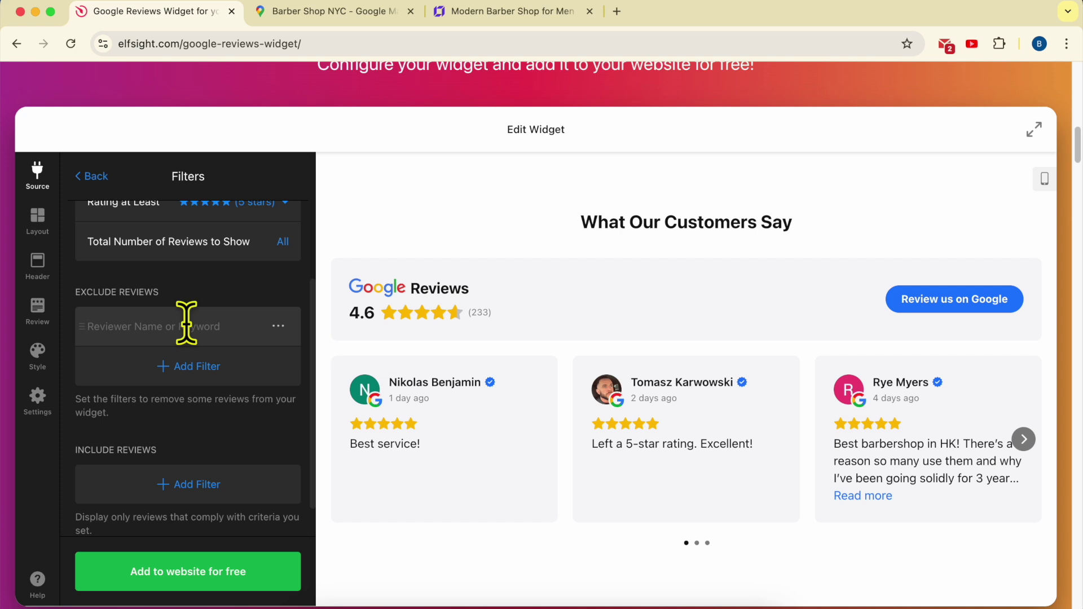
type("fake")
left_click(205, 368)
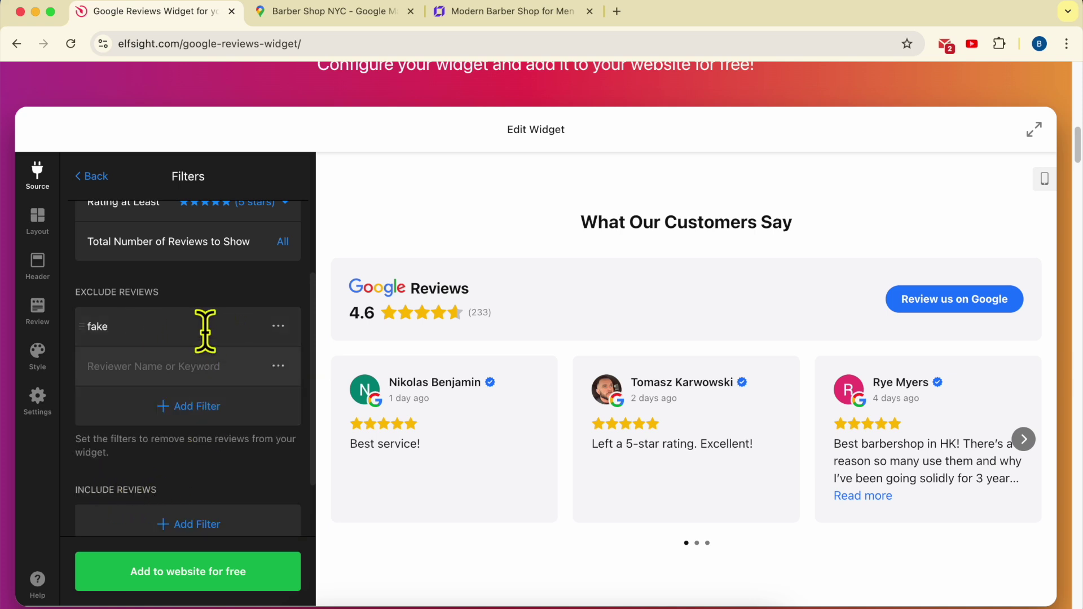
left_click(278, 327)
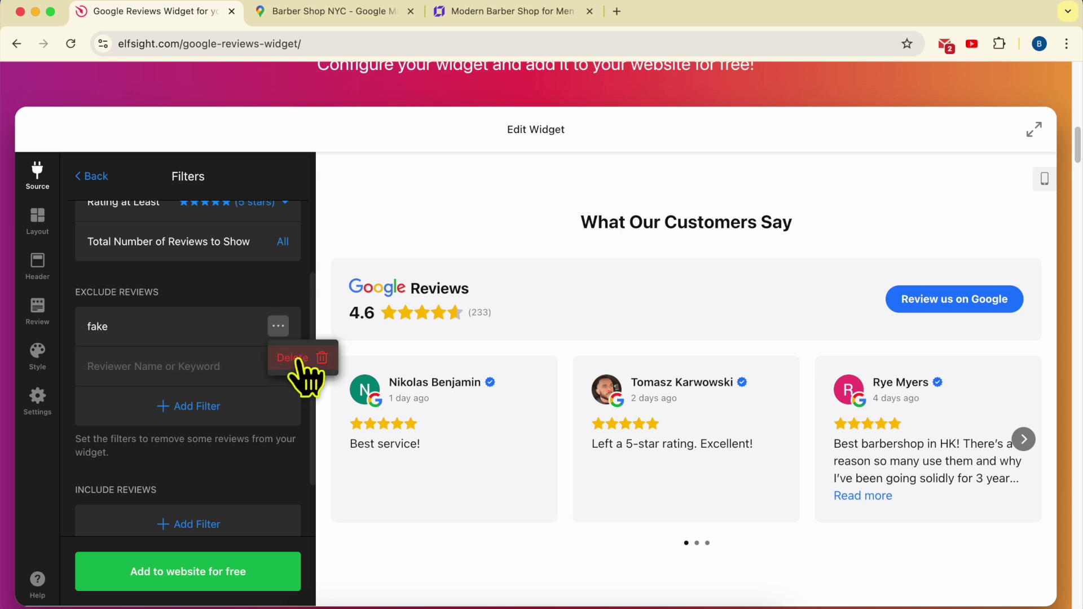
left_click(304, 360)
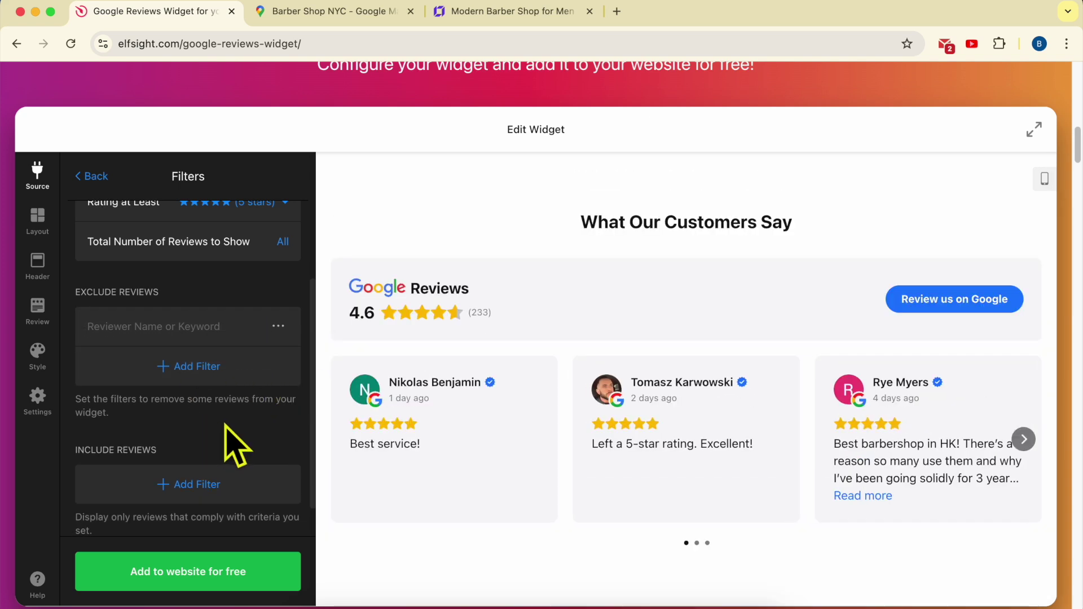
Try an include filter with the keyword "best", add a second blank include filter, and delete the "best" one.
scroll(223, 446, "down", 2)
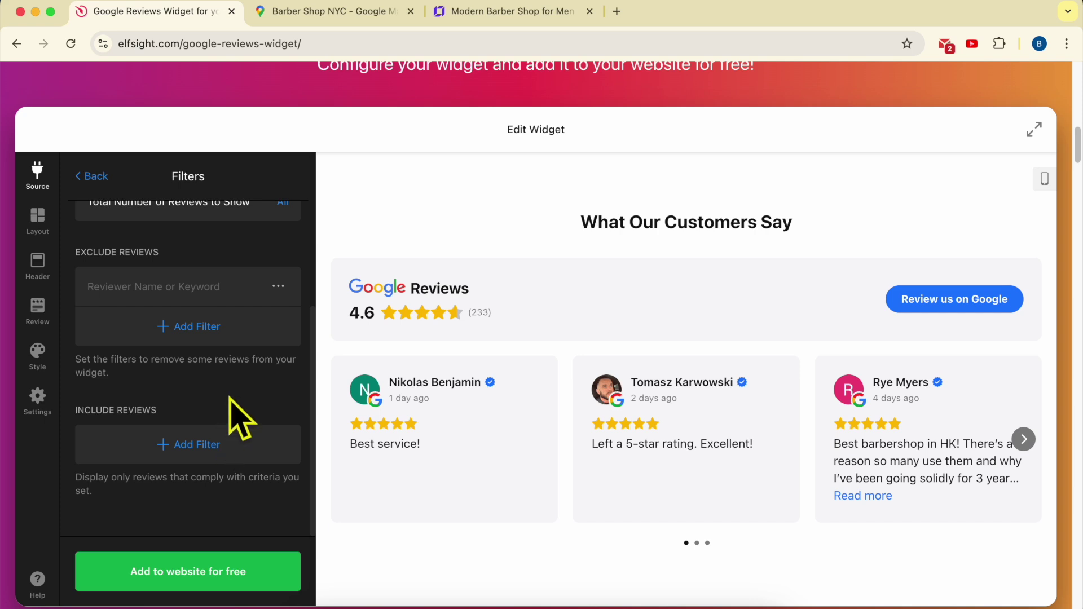
left_click(221, 448)
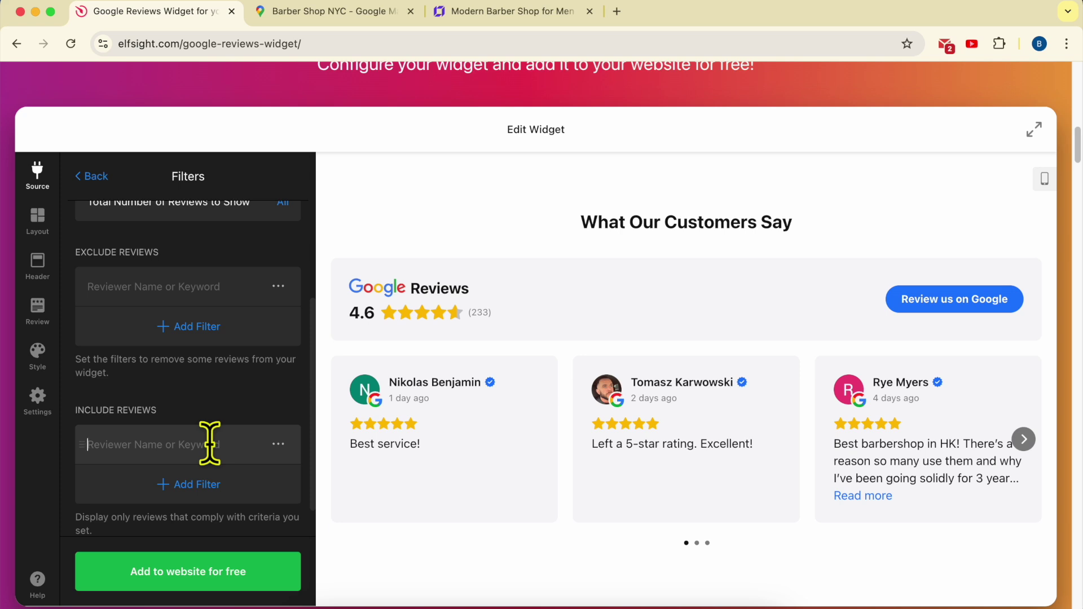
type("best")
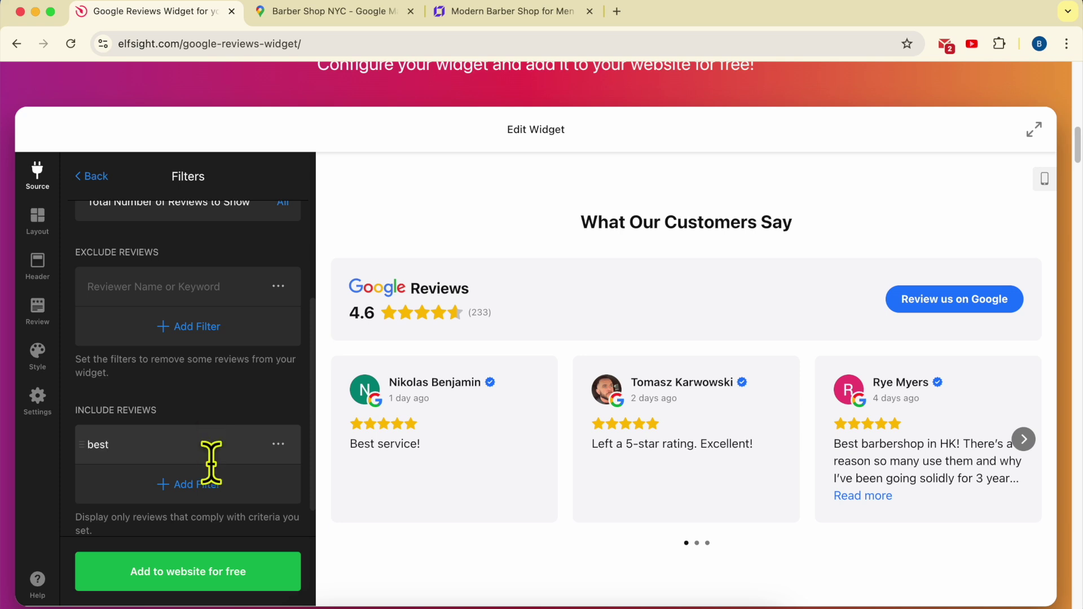
left_click(223, 485)
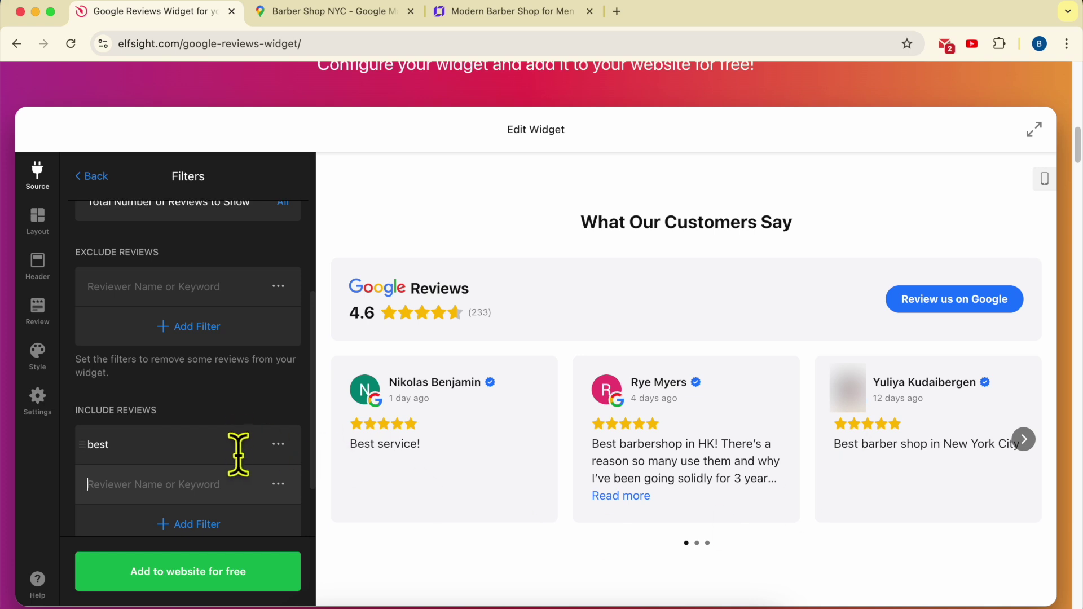
scroll(237, 446, "down", 1)
left_click(278, 406)
left_click(300, 431)
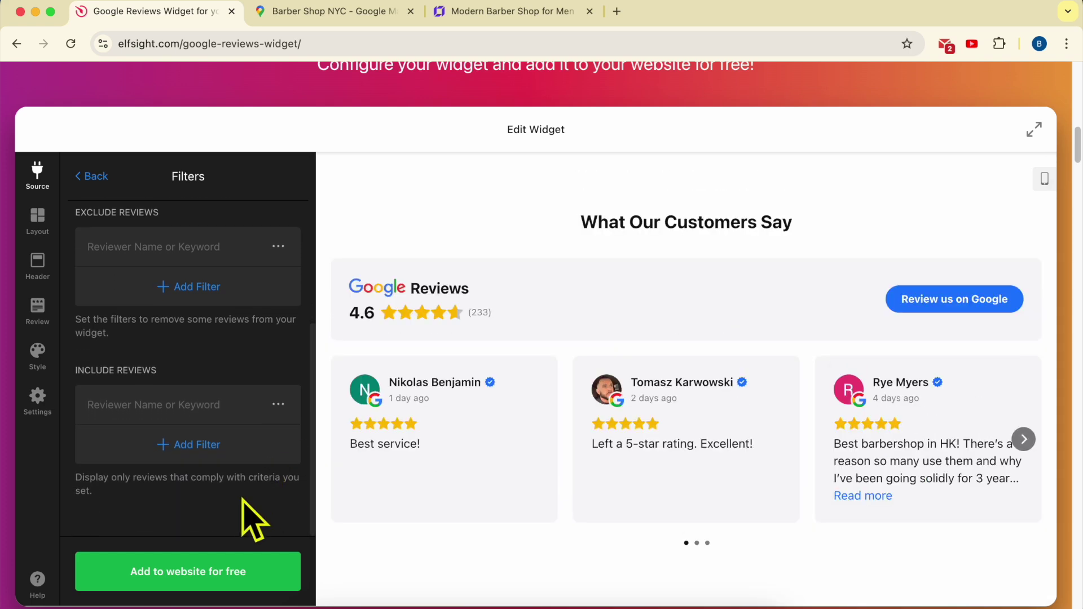
Return from the filters to the main source settings and look over the remaining options.
scroll(254, 515, "down", 1)
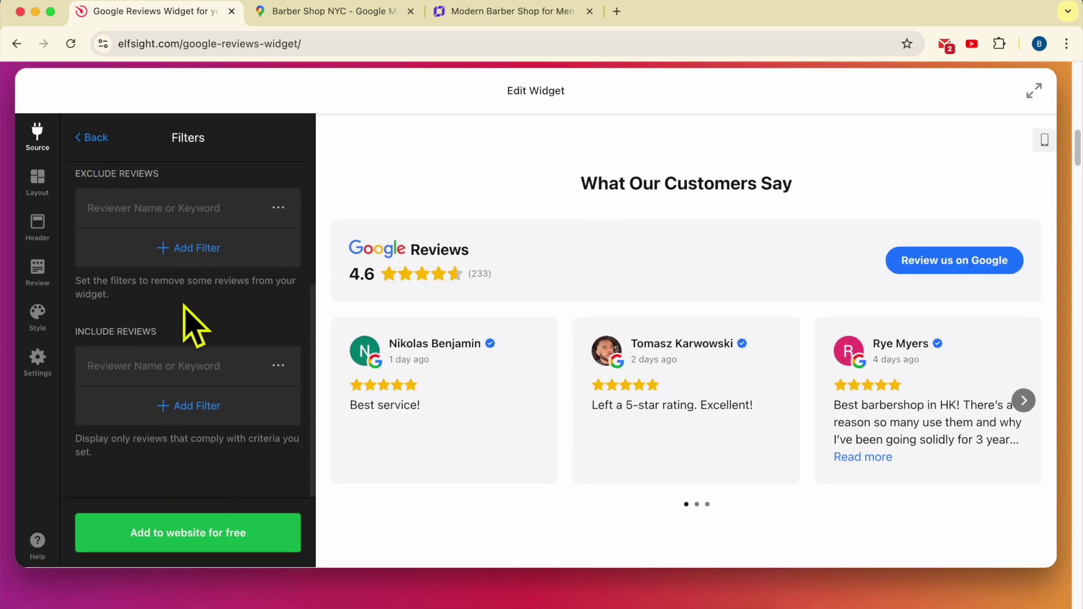
left_click(92, 137)
scroll(198, 423, "down", 1)
scroll(192, 437, "down", 5)
scroll(164, 406, "up", 5)
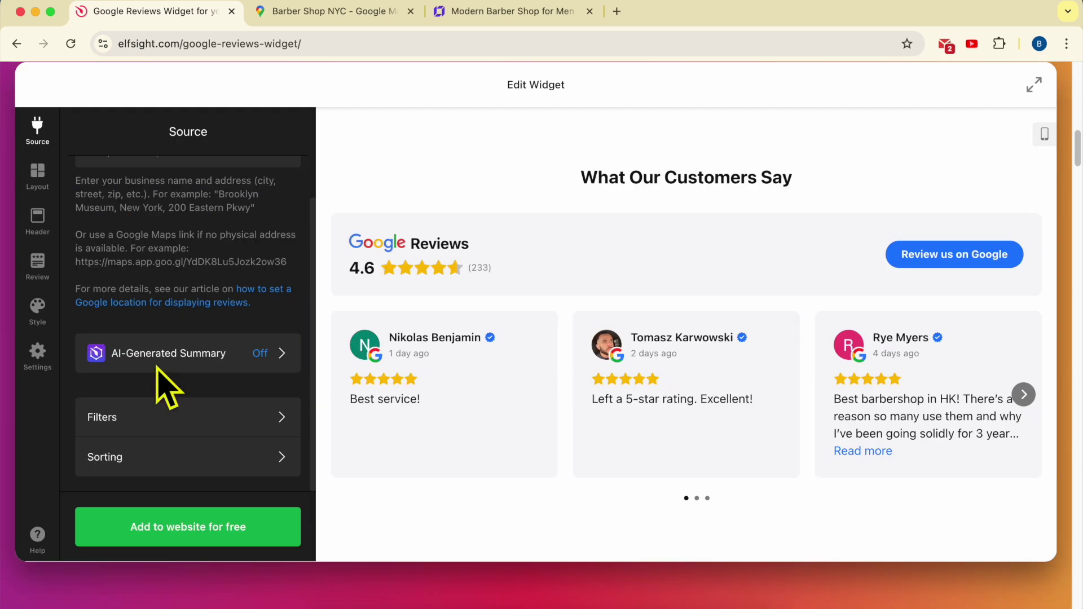
Try random review sorting, restore the order to Most recent first, and return to the main source settings.
left_click(198, 494)
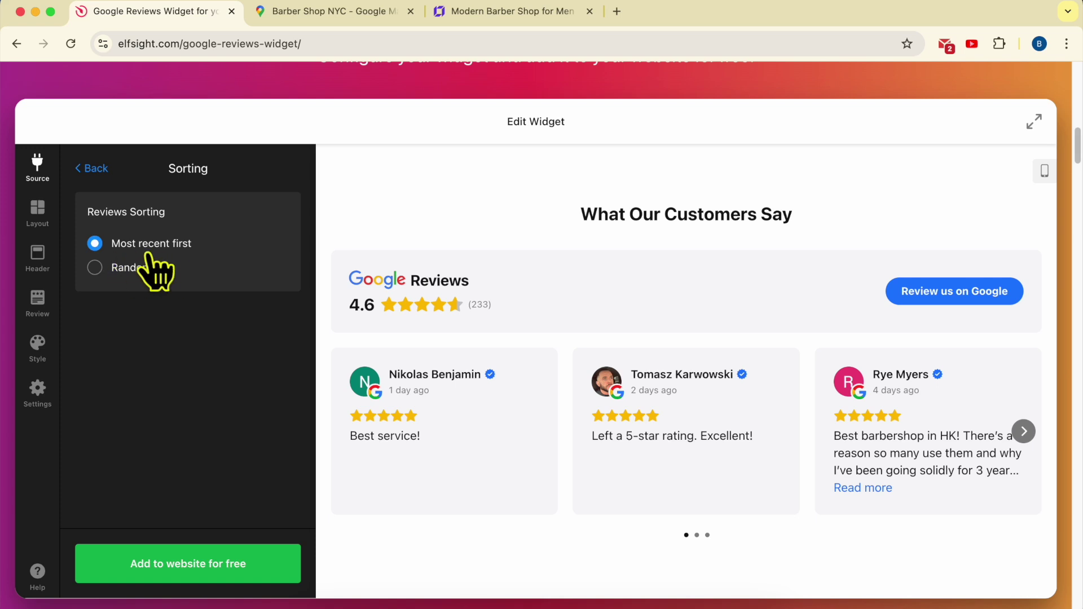
left_click(115, 268)
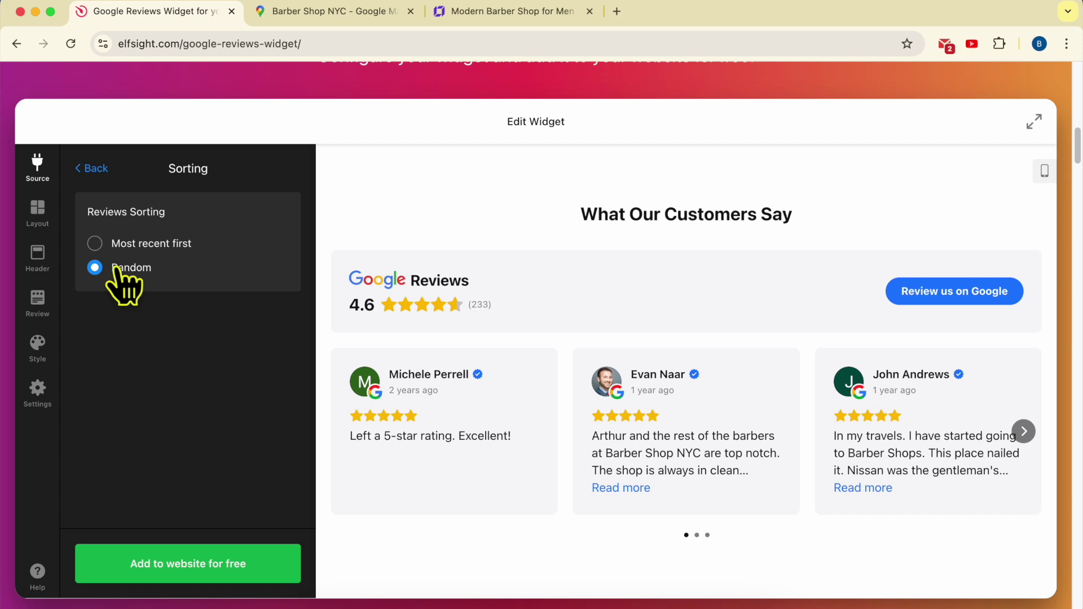
left_click(124, 244)
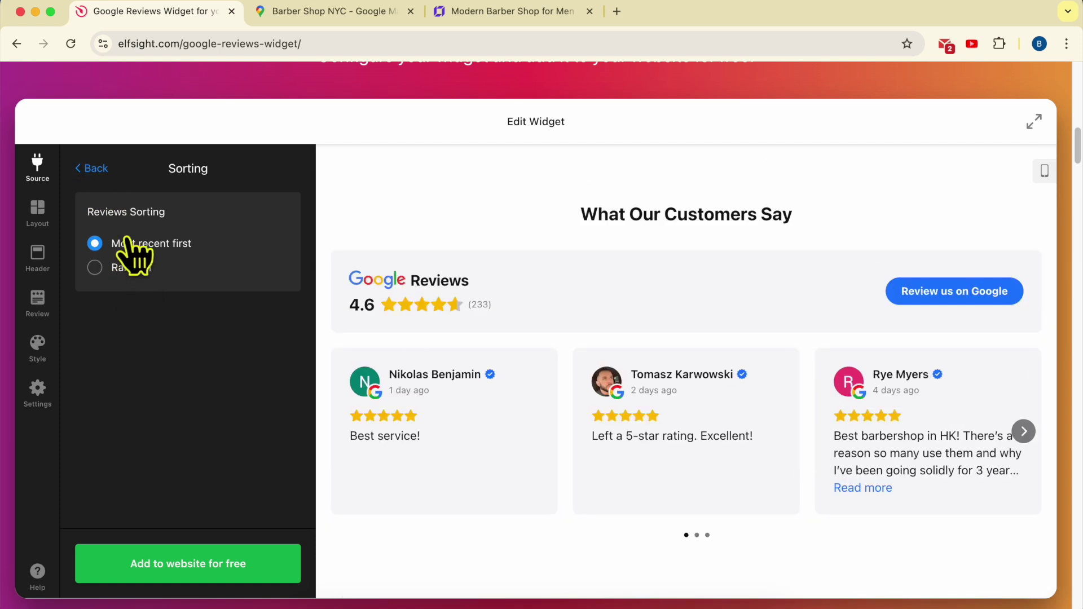
left_click(93, 172)
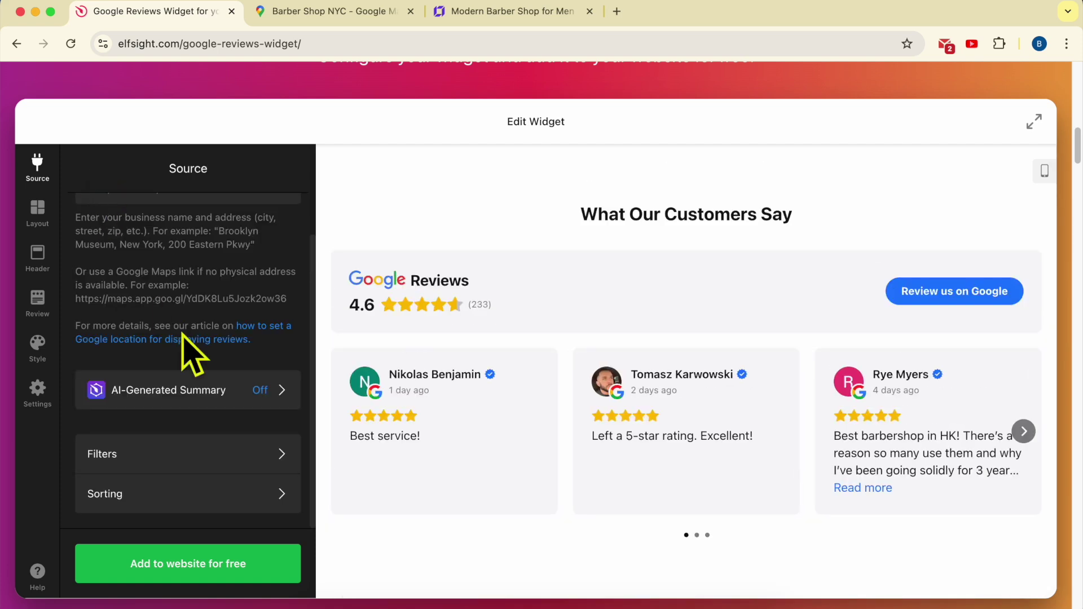
Add the reviews widget to the website for free, publish it, and select the Free plan.
scroll(206, 448, "down", 3)
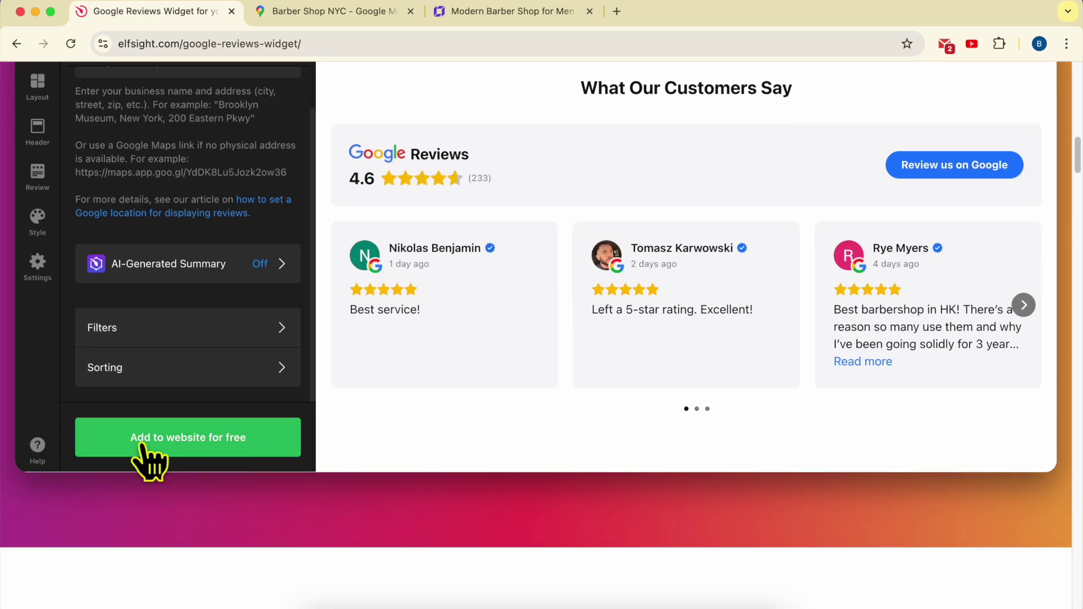
left_click(243, 440)
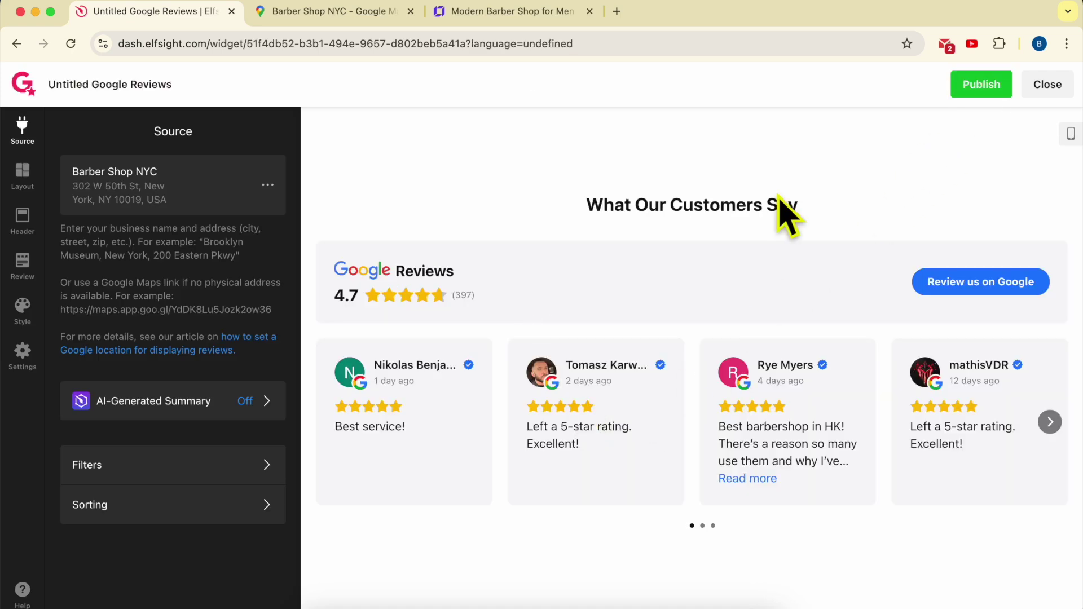
left_click(977, 93)
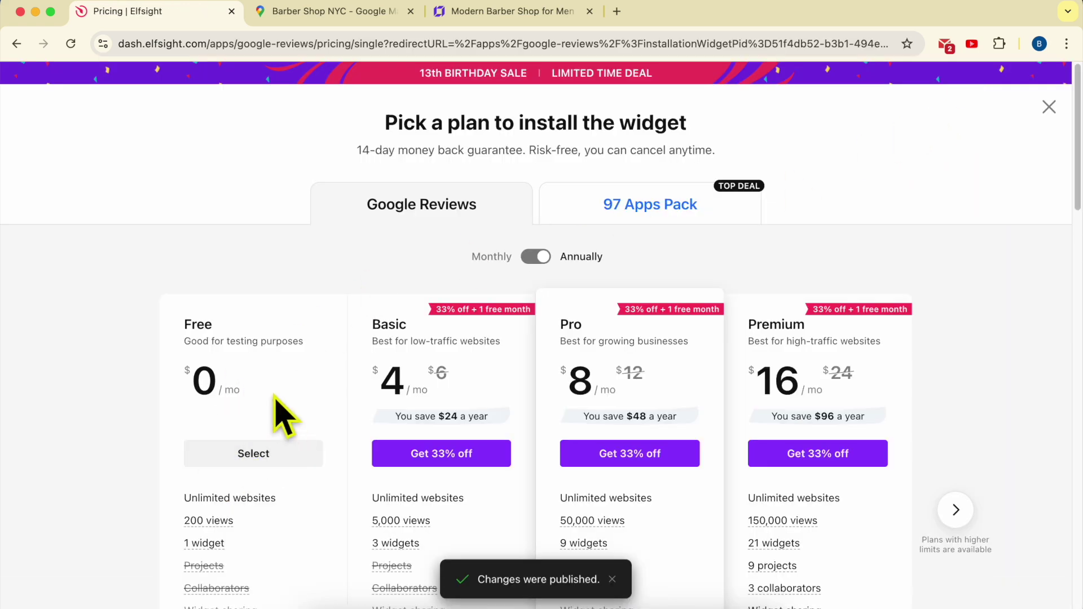
left_click(248, 458)
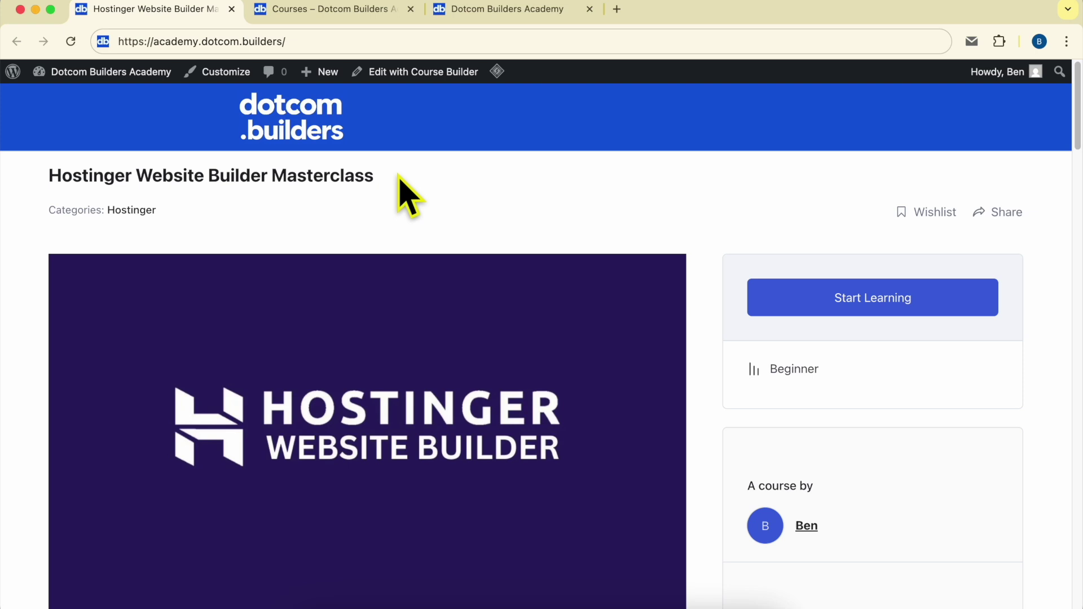
Look through the course content outline of the Hostinger Website Builder Masterclass, including the Editing Page Content lessons.
scroll(398, 175, "down", 15)
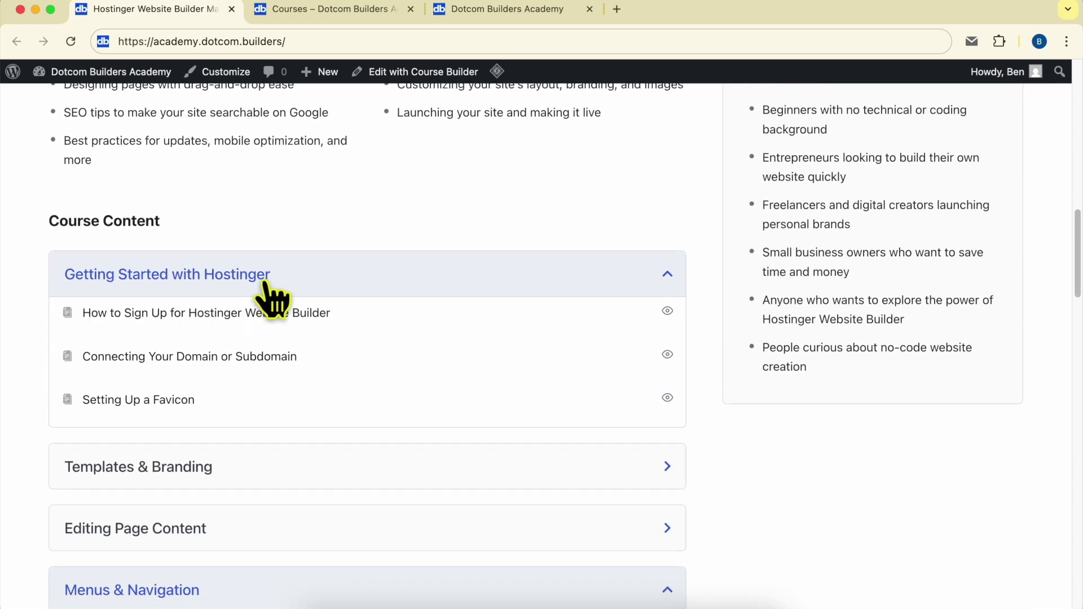
scroll(272, 299, "down", 4)
scroll(158, 315, "down", 2)
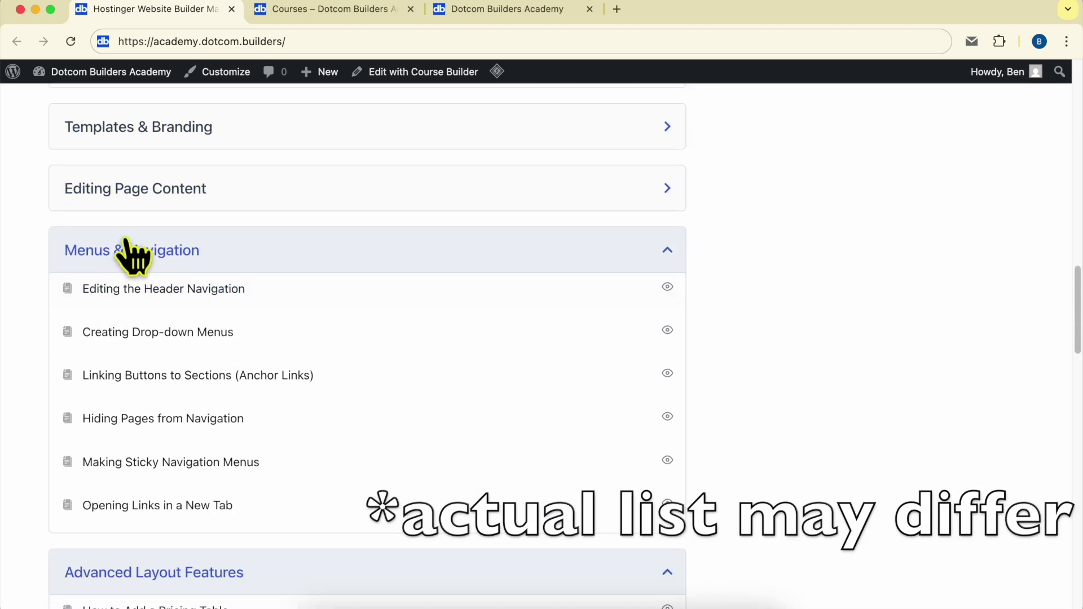
left_click(197, 199)
scroll(241, 358, "down", 3)
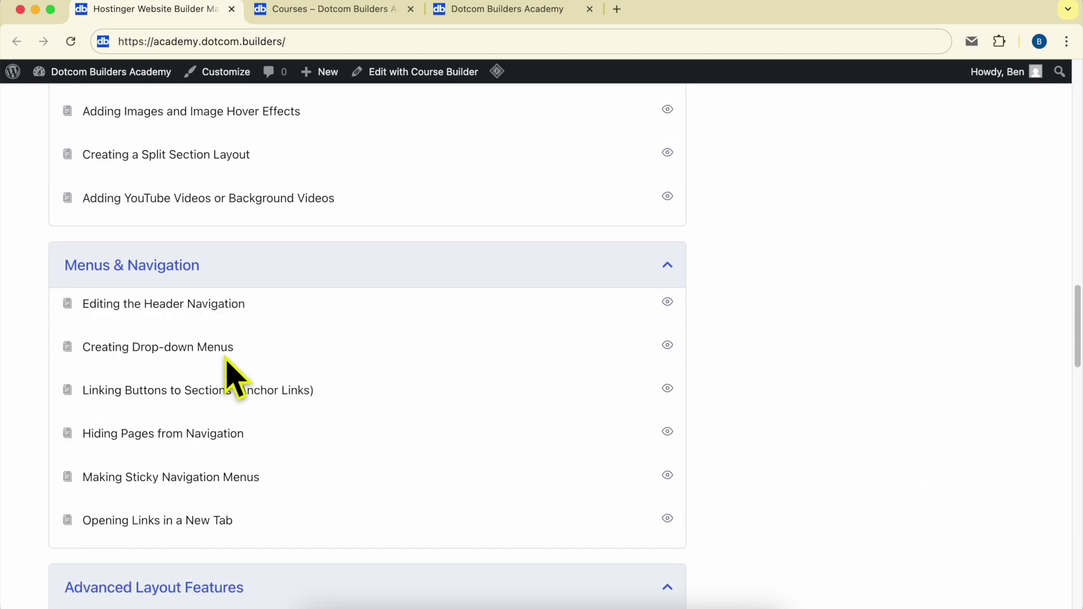
scroll(251, 246, "down", 7)
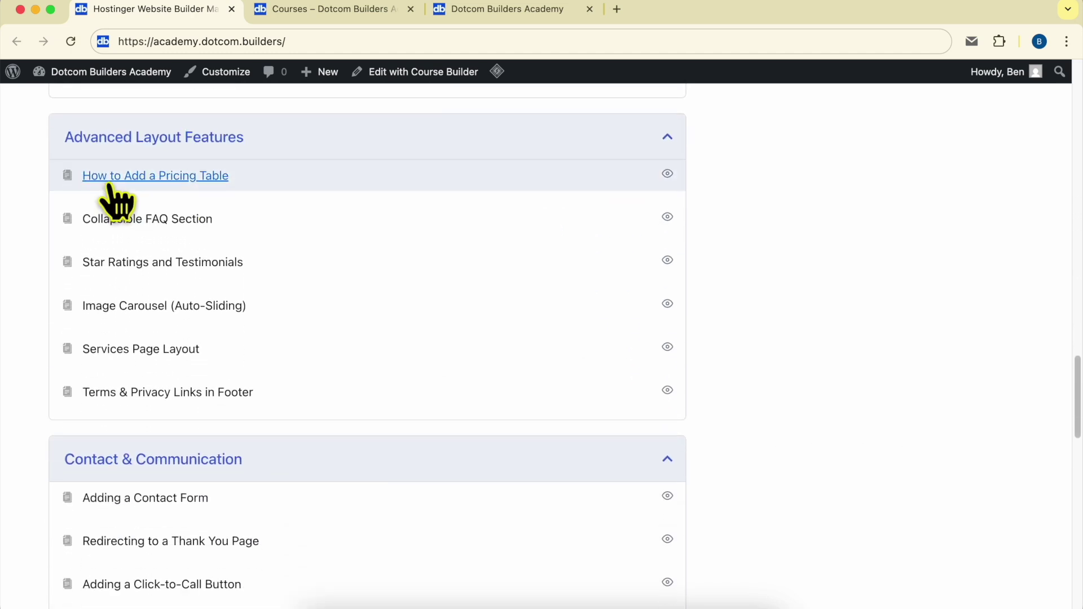
scroll(87, 293, "down", 5)
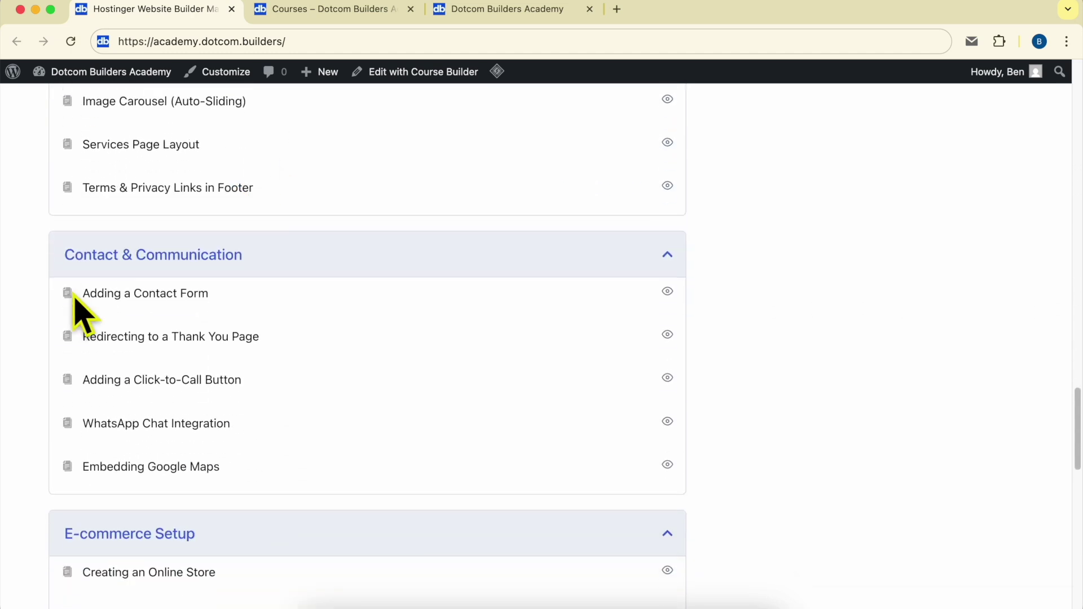
scroll(329, 175, "down", 6)
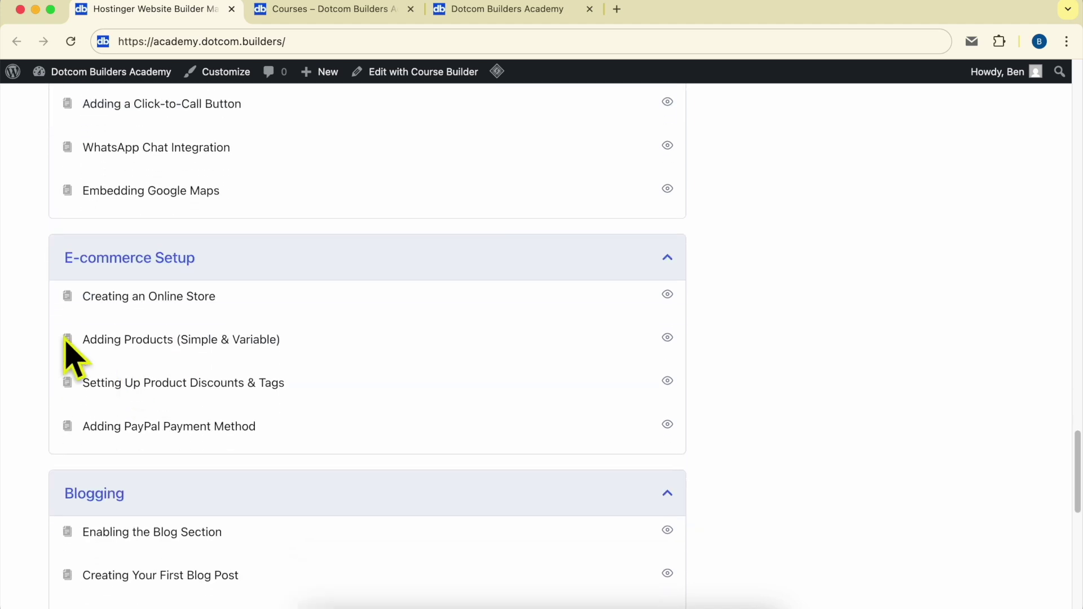
scroll(175, 380, "down", 6)
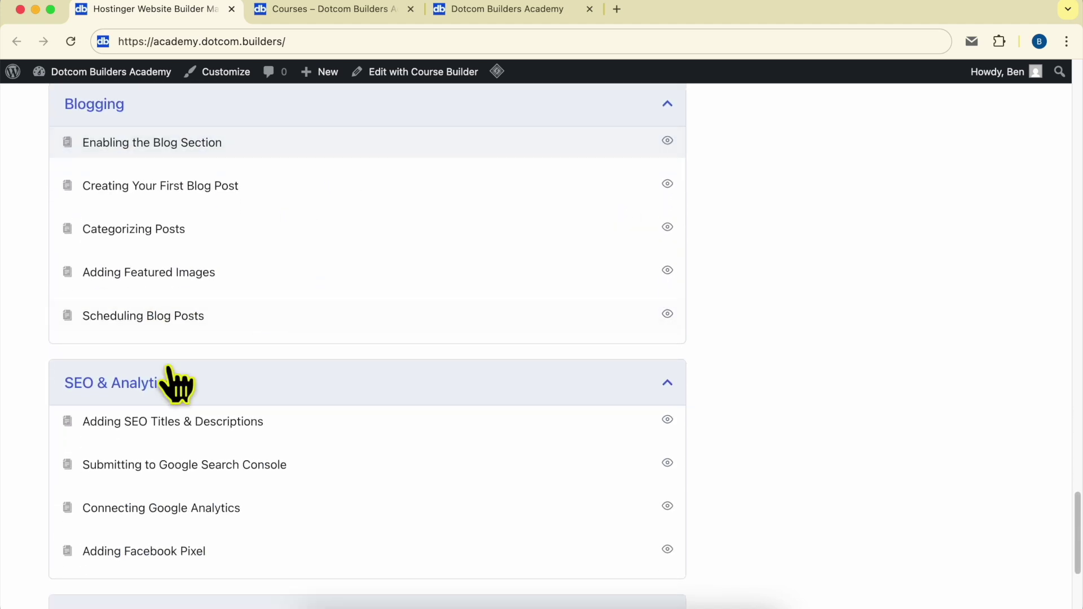
scroll(216, 328, "down", 1)
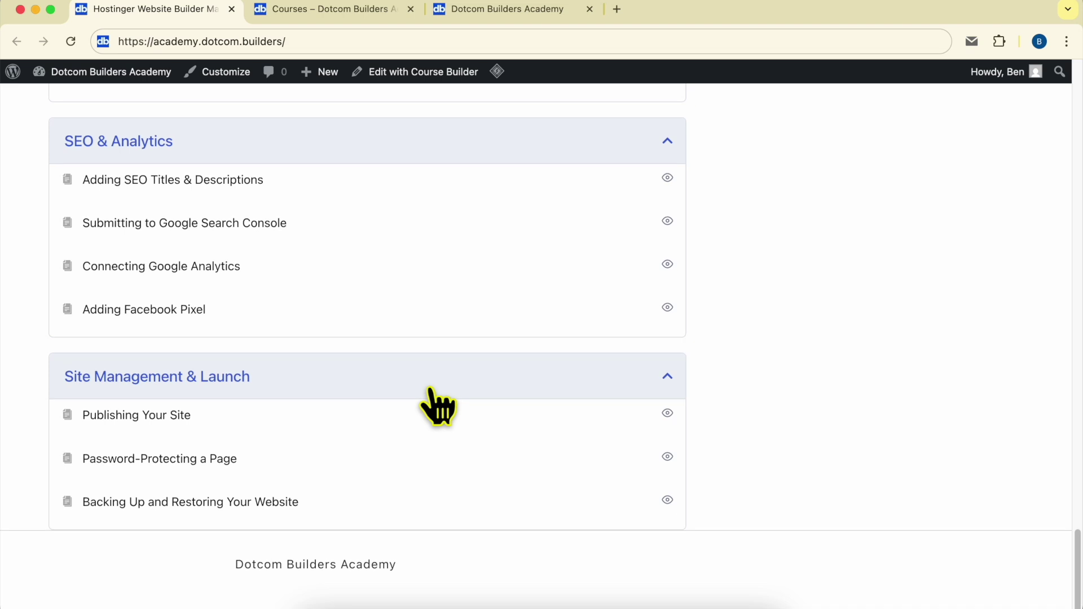
scroll(437, 406, "up", 20)
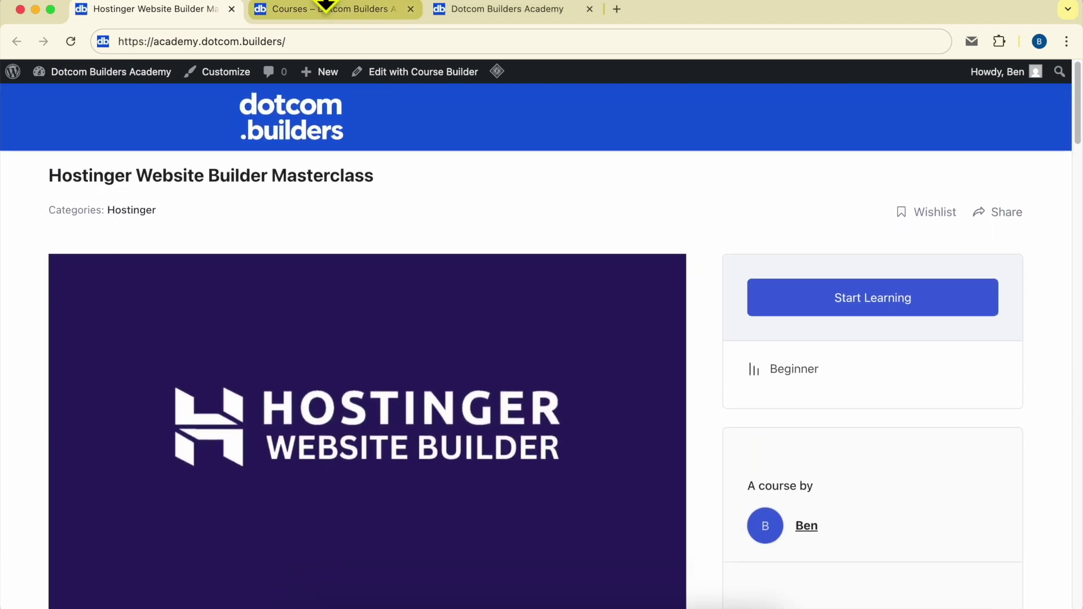
View the Dotcom Builders Academy course list and read through its join page.
left_click(326, 9)
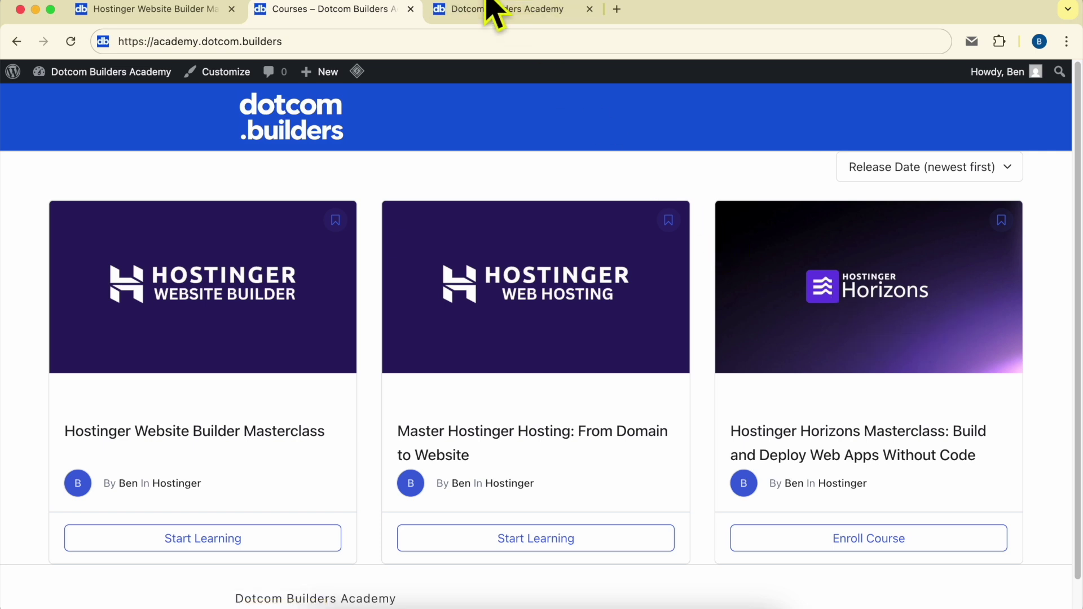
left_click(474, 12)
left_click_drag(138, 41, 417, 34)
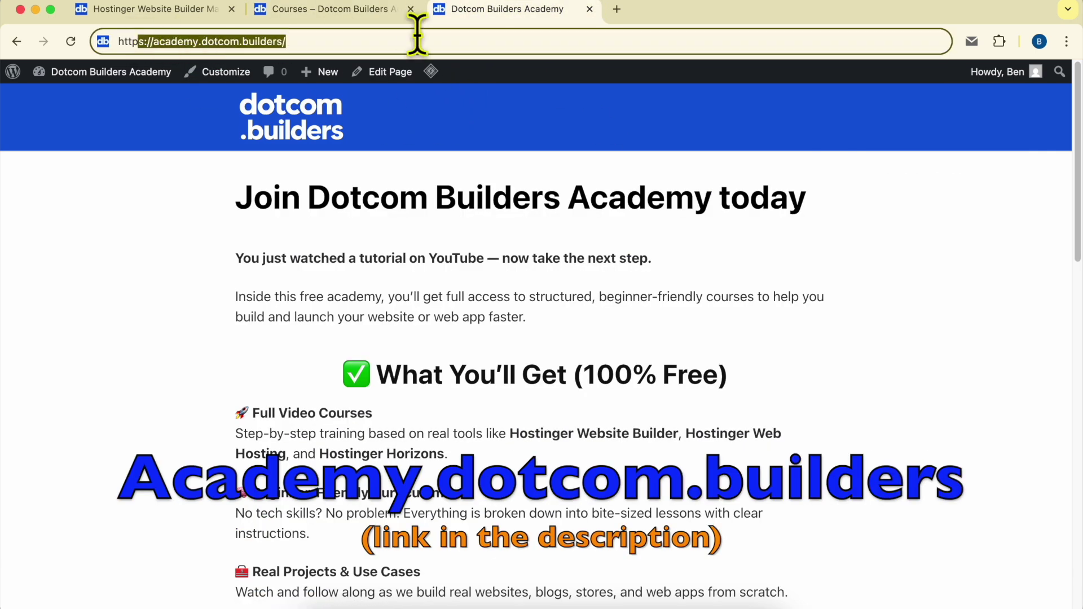
scroll(641, 302, "down", 20)
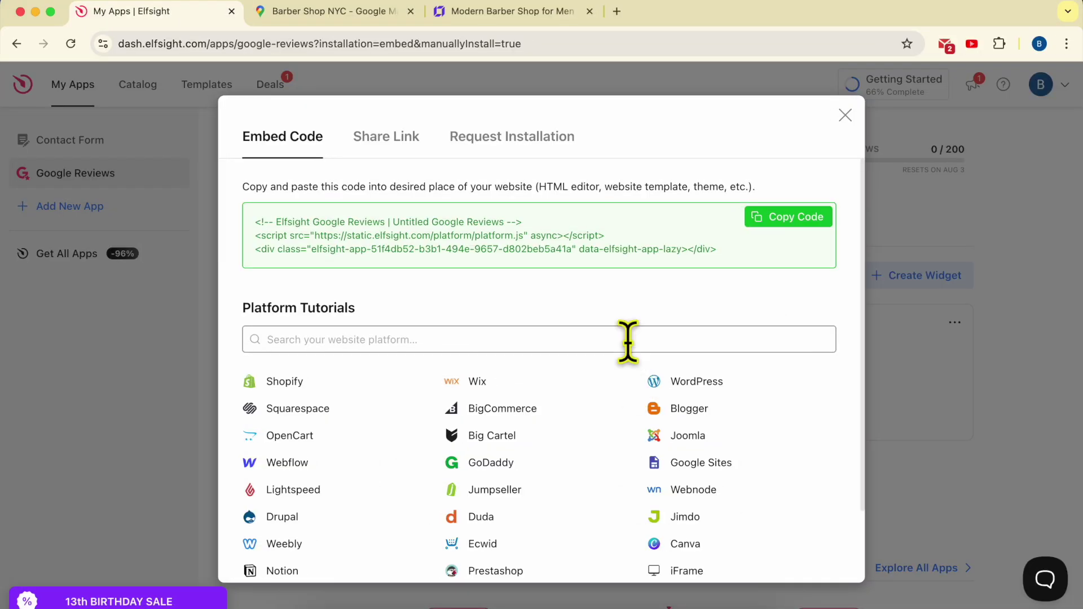
Copy the Elfsight embed code and use it to replace the placeholder code in the embed element of the Hostinger builder's new section.
left_click(797, 222)
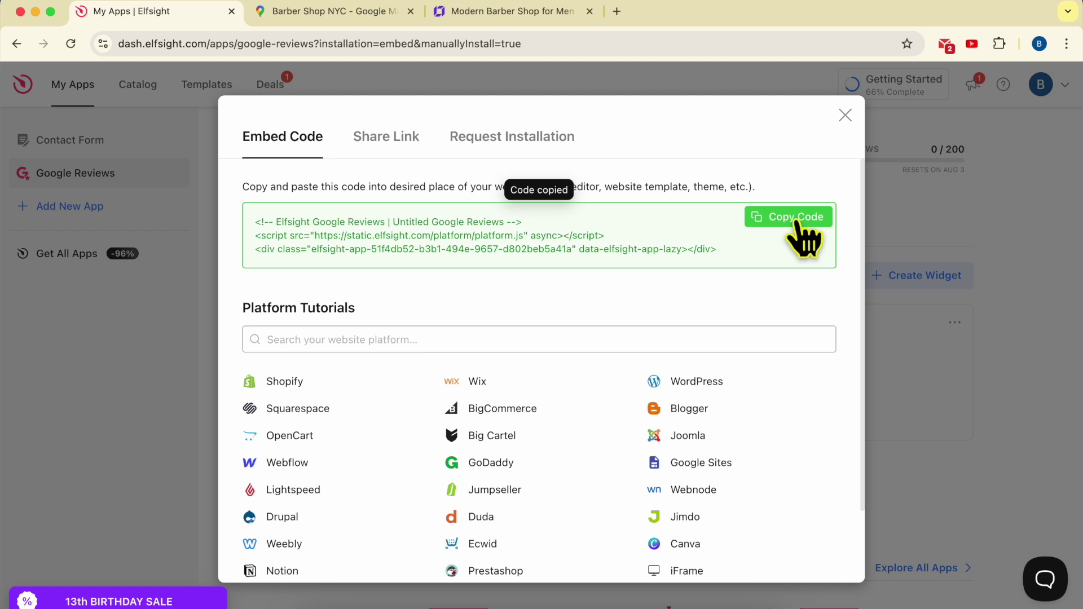
left_click(477, 11)
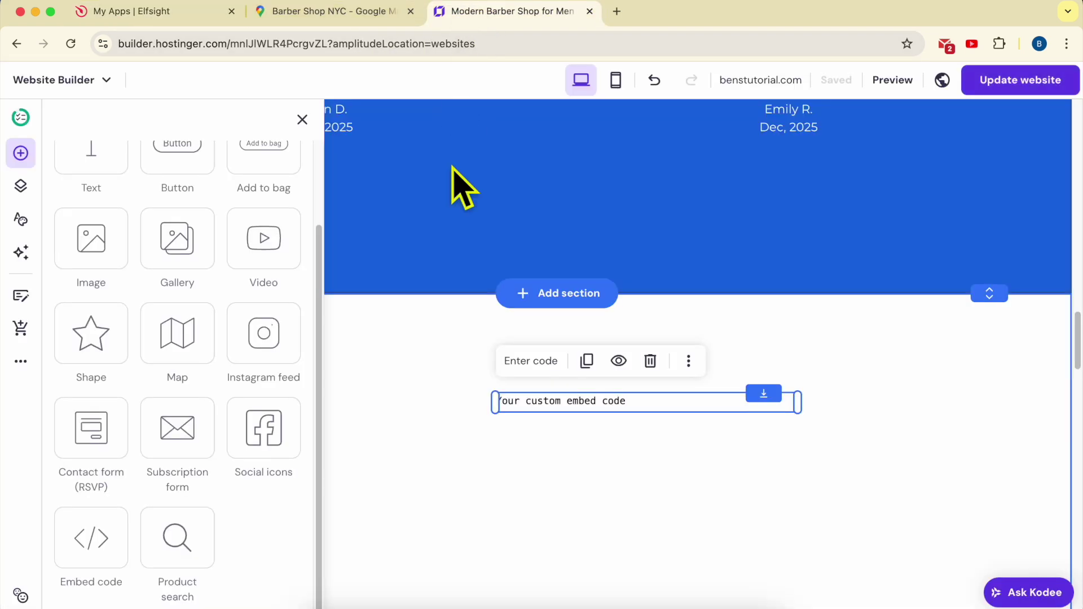
left_click(557, 417)
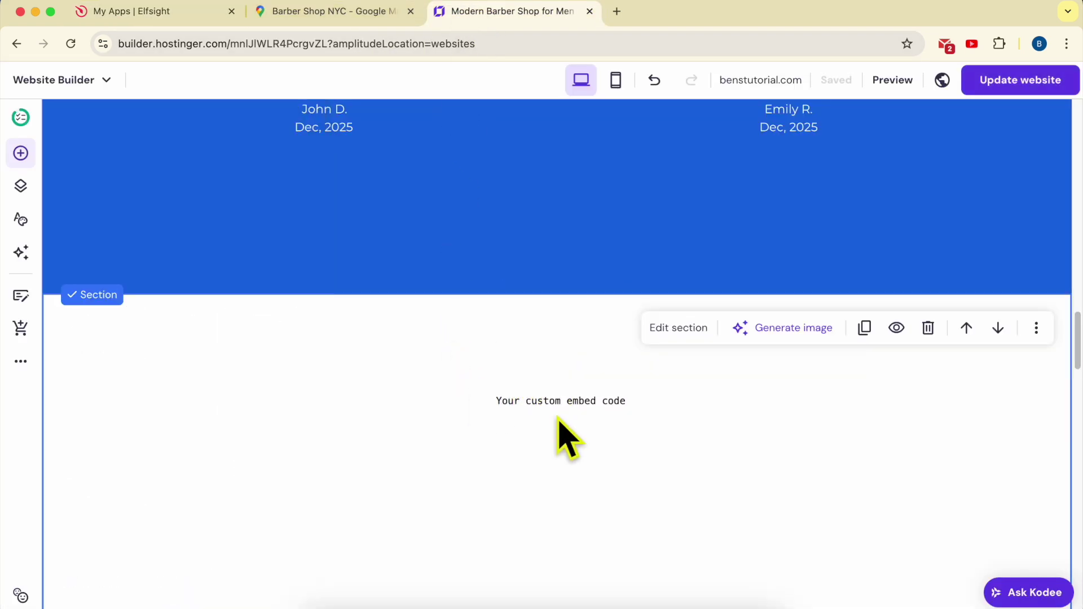
left_click(564, 403)
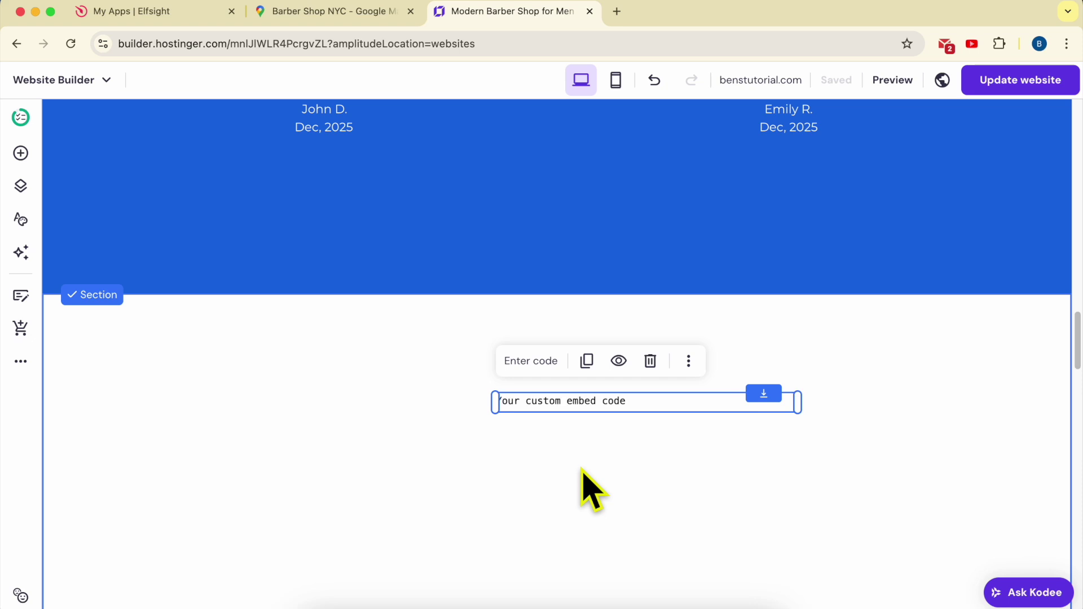
left_click(530, 361)
triple_click(817, 283)
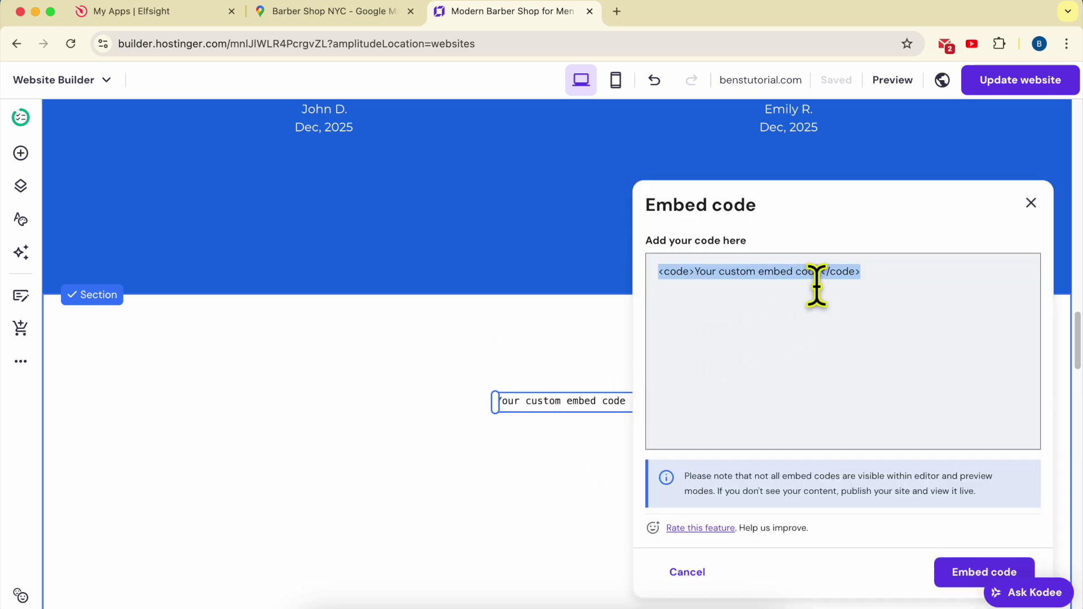
key("BackSpace")
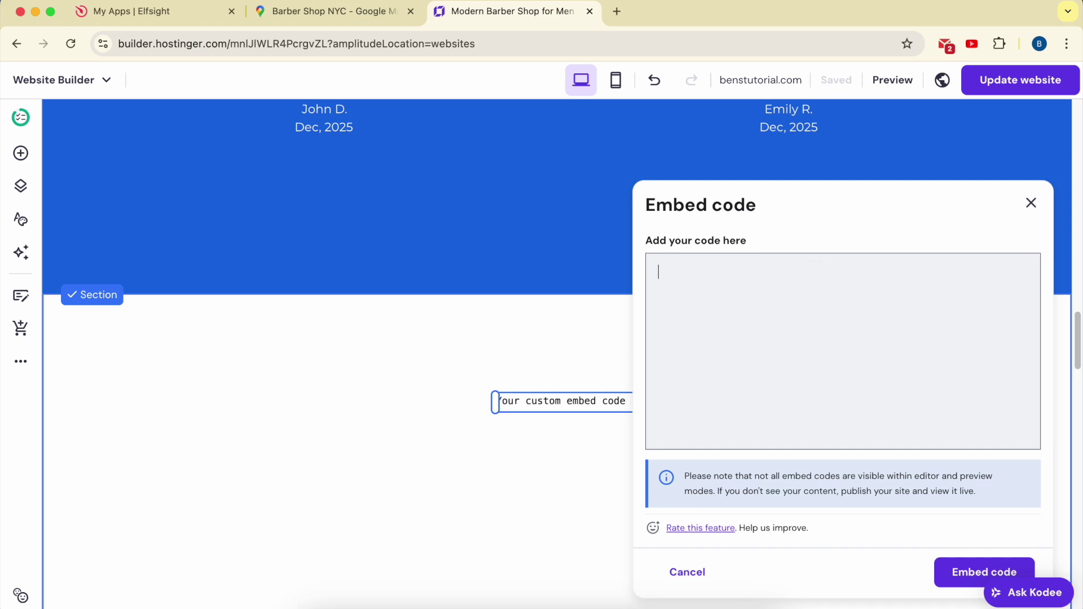
right_click(818, 282)
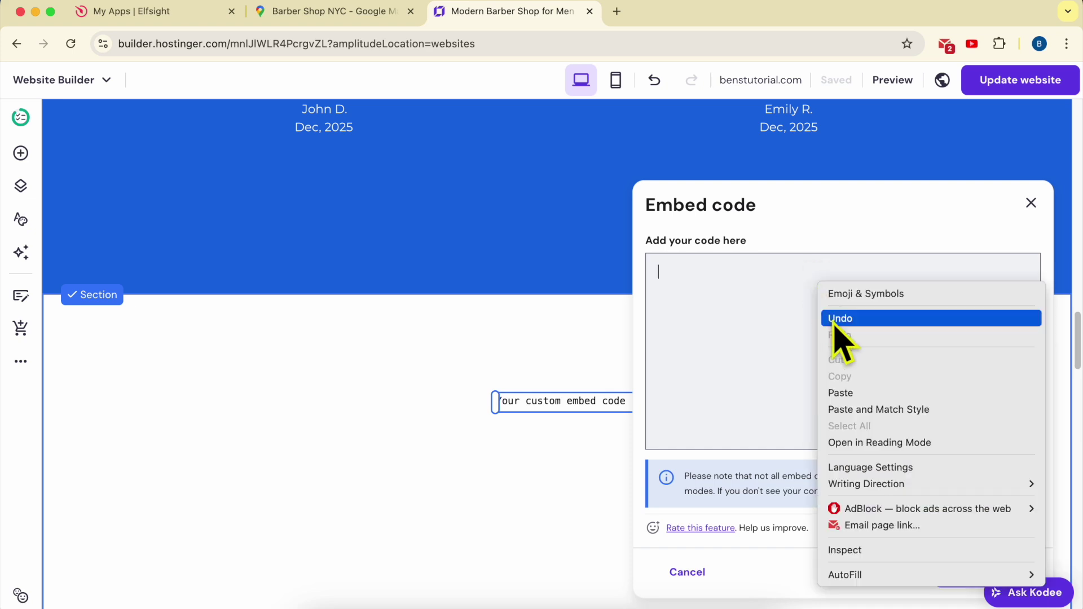
left_click(853, 393)
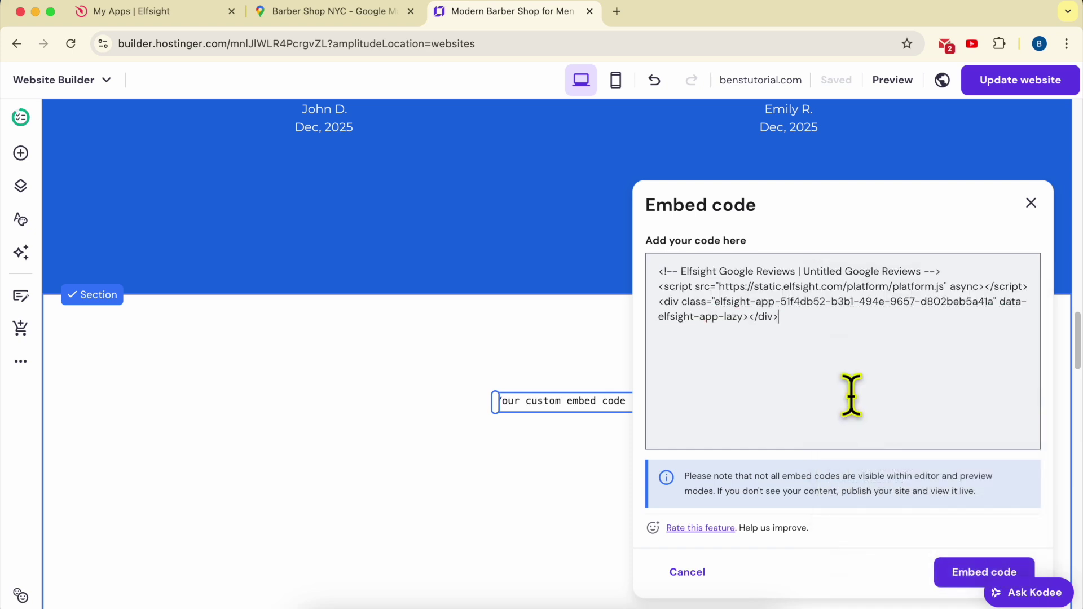
left_click(981, 573)
Move the embedded reviews widget to the upper part of its section, widen it to show four reviews per row, and centre it.
left_click_drag(683, 451, 403, 389)
left_click_drag(465, 412, 984, 418)
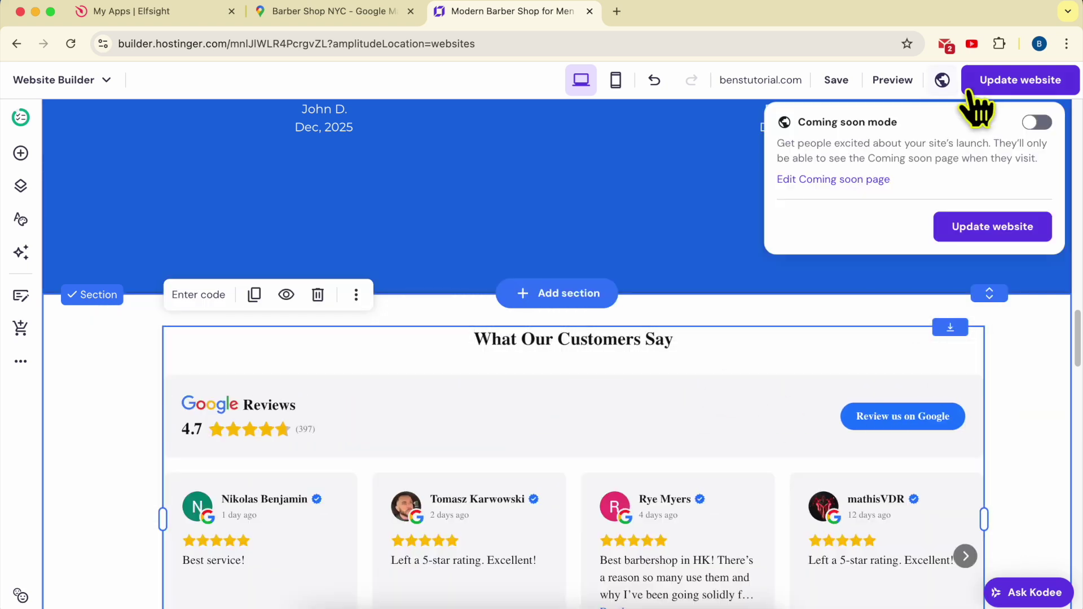
mouse_move(640, 349)
left_mouse_down()
mouse_move(626, 375)
mouse_move(633, 363)
left_mouse_up()
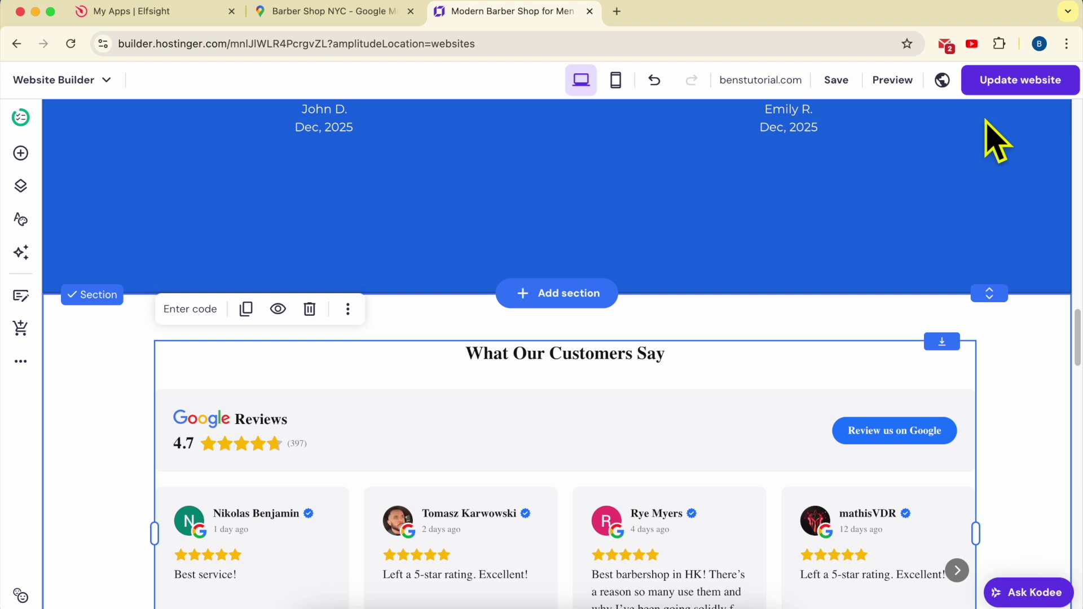
Publish the website update and open the live benstutorial.com site.
left_click(1016, 85)
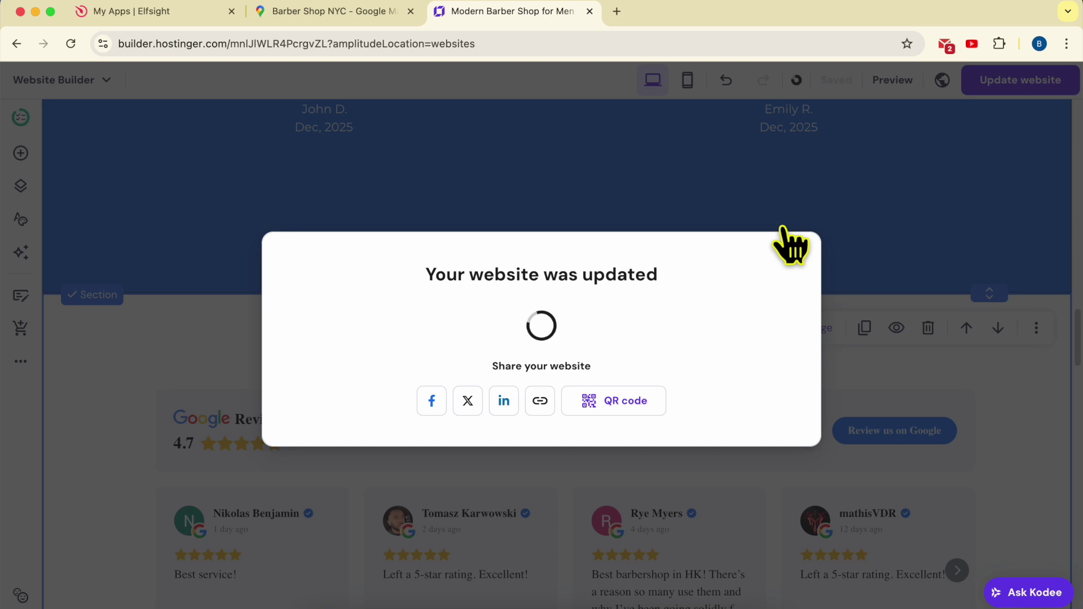
left_click(744, 325)
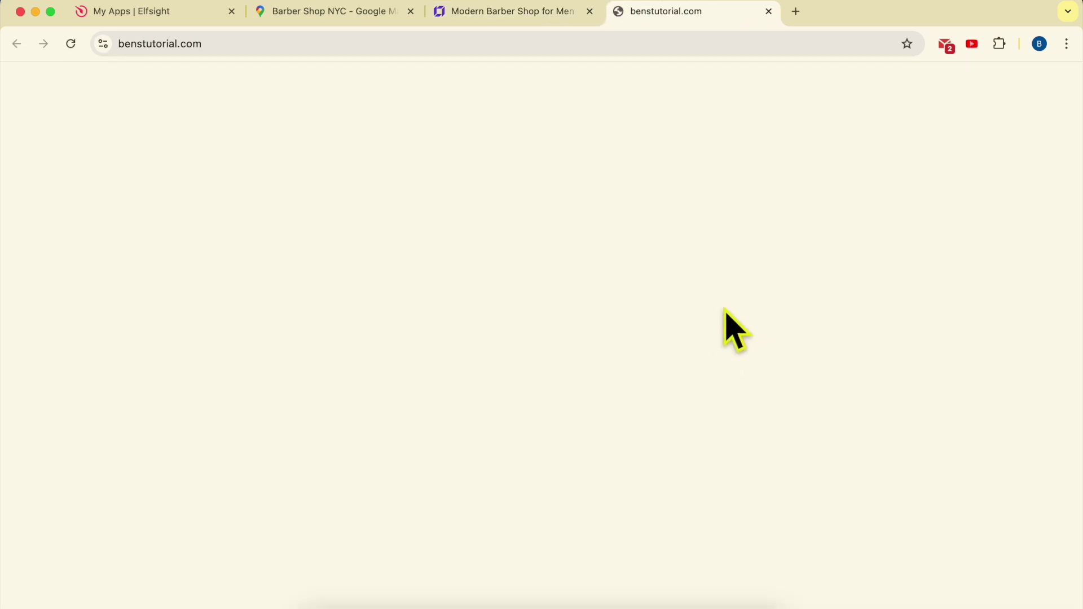
Find the Google Reviews section on the live home page and advance its carousel to check the reviews.
scroll(754, 272, "down", 10)
scroll(762, 291, "down", 15)
scroll(762, 290, "down", 12)
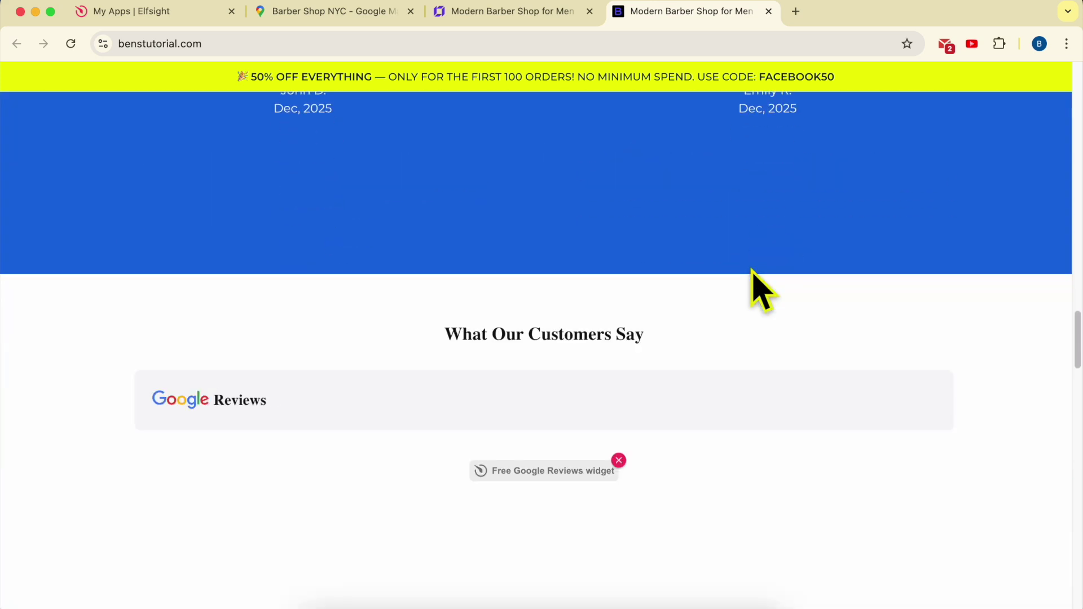
scroll(756, 290, "down", 5)
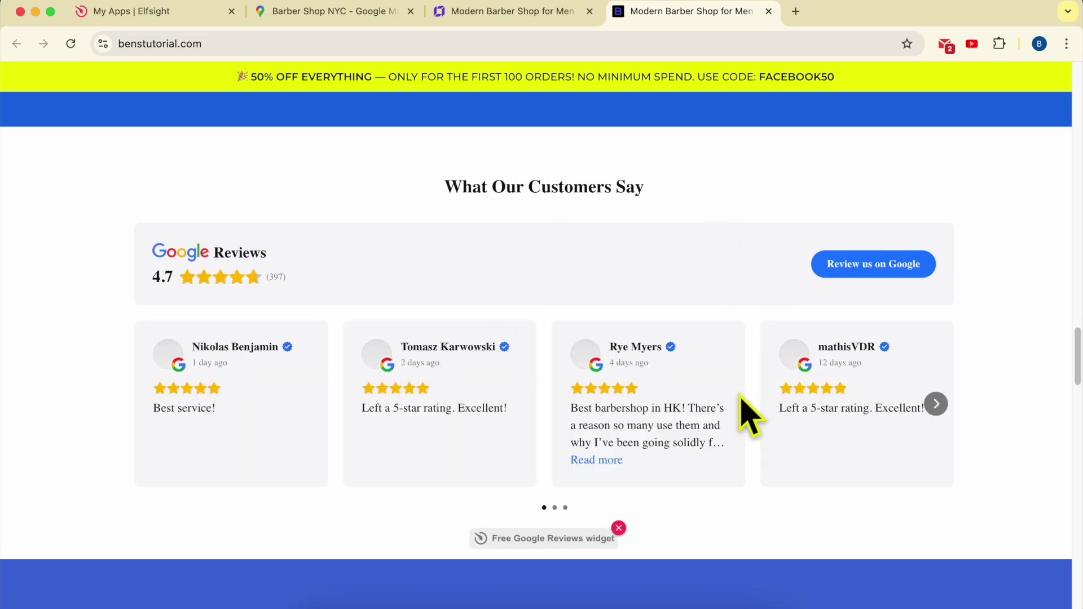
left_click(936, 404)
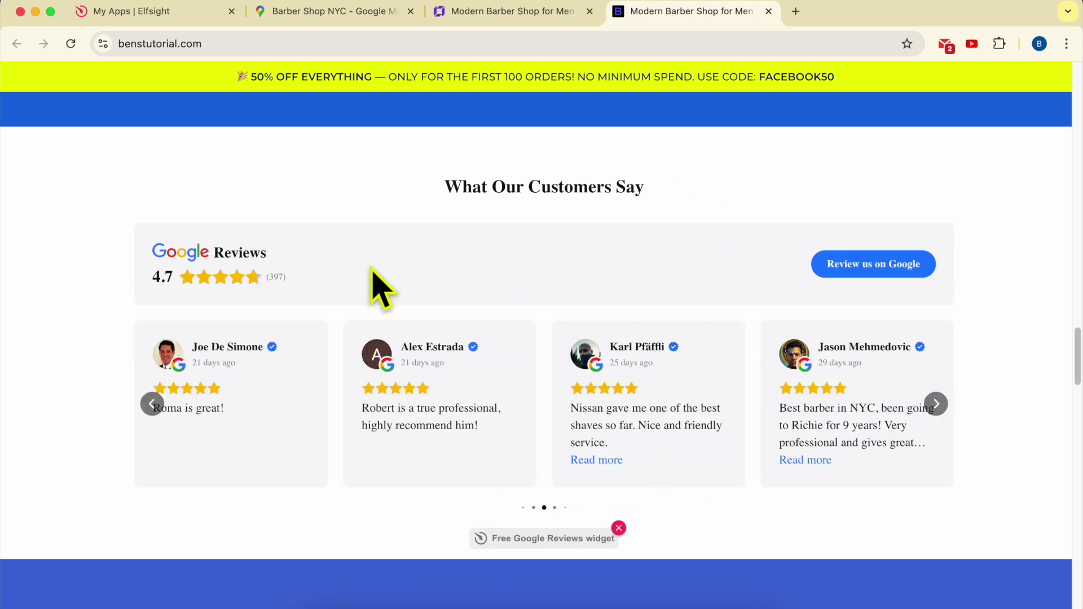